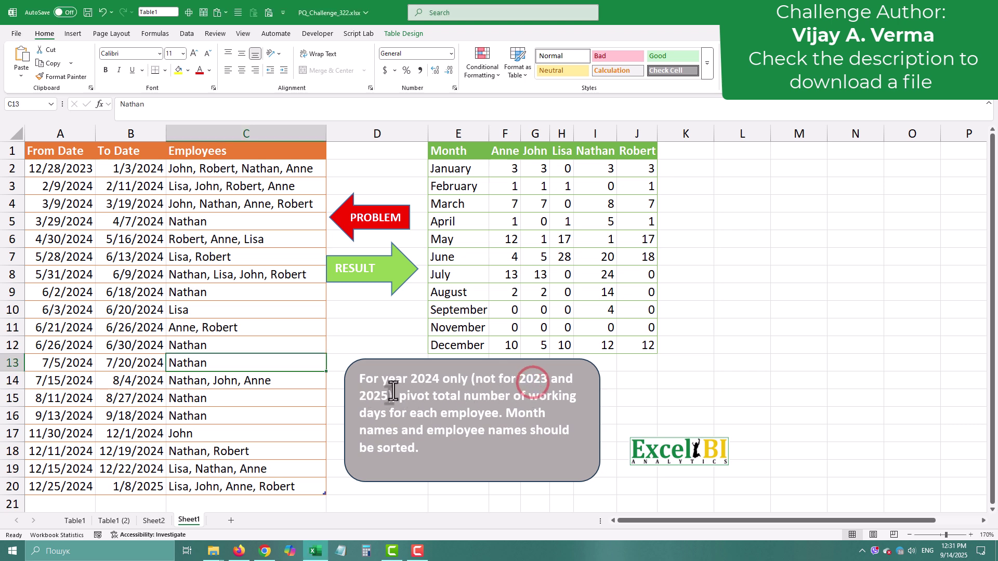
# - Highlight the task's requirements: year 2024, working days, per employee, and sorting
pyautogui.moveTo(405, 382); pyautogui.dragTo(439, 385)
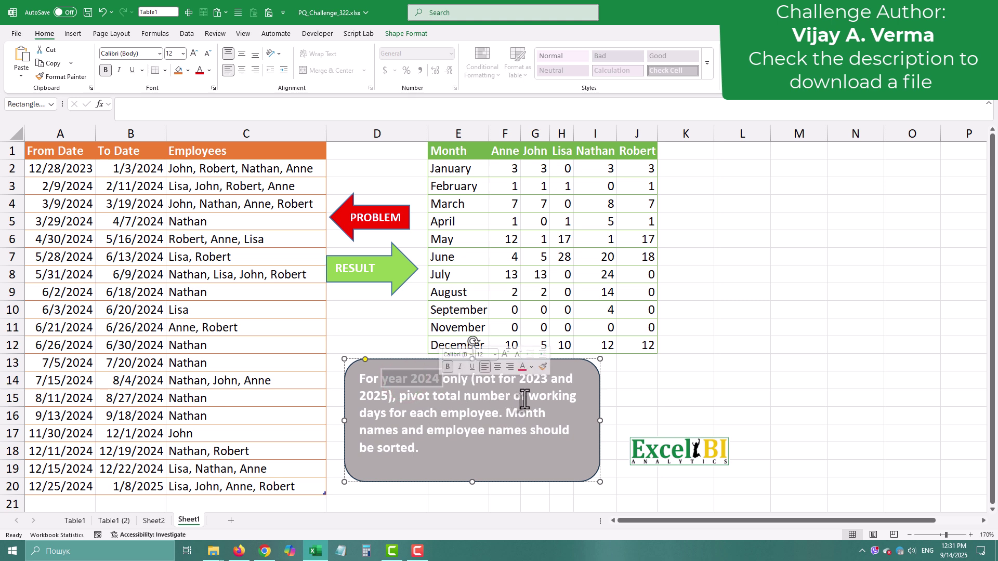
pyautogui.moveTo(530, 398); pyautogui.dragTo(381, 416)
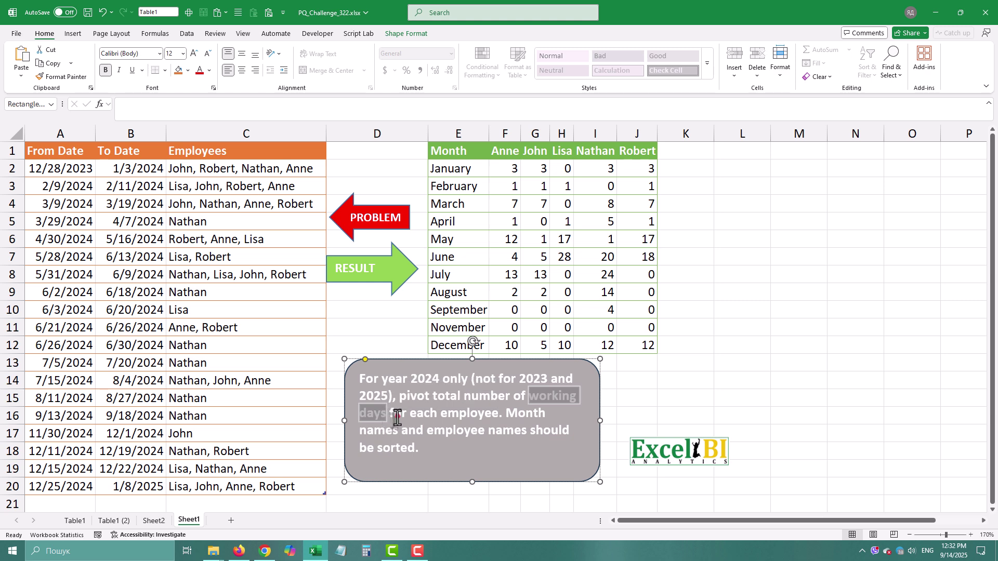
pyautogui.click(399, 416)
pyautogui.moveTo(410, 416); pyautogui.dragTo(505, 416)
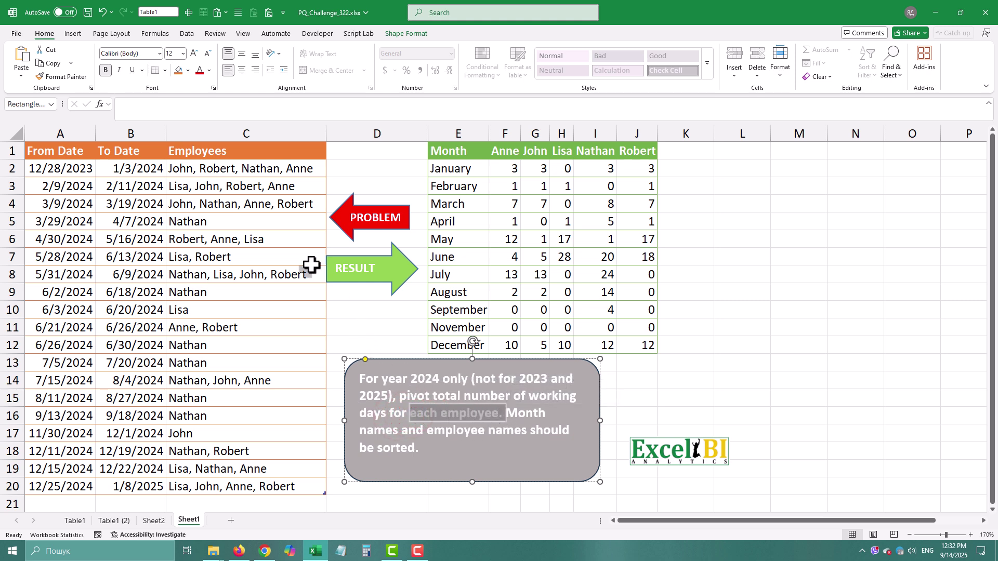
pyautogui.moveTo(417, 451); pyautogui.dragTo(379, 448)
# - Review the expected Month-by-employee result layout and select a cell inside the source table
pyautogui.click(447, 154)
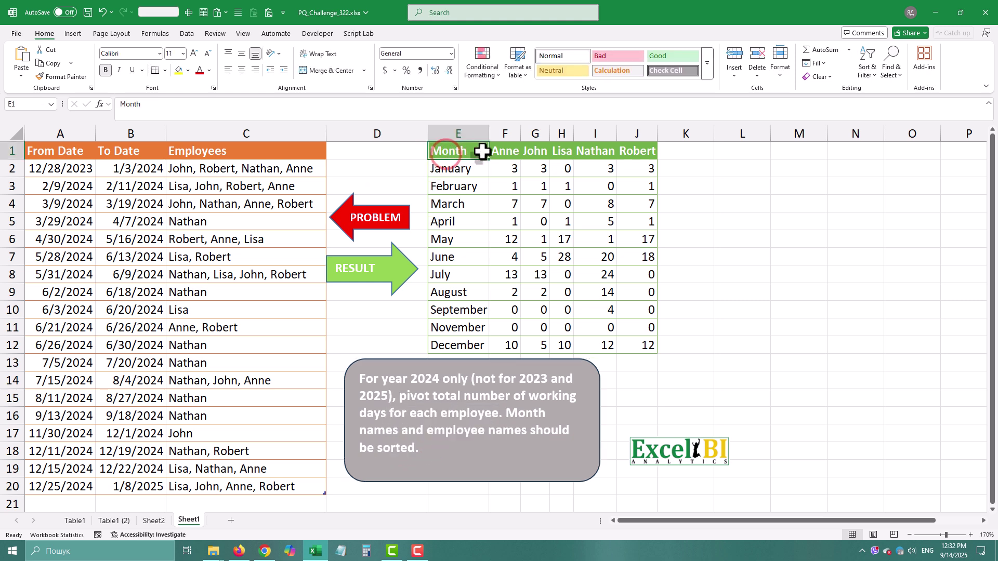
pyautogui.moveTo(499, 152); pyautogui.dragTo(633, 145)
pyautogui.moveTo(450, 162); pyautogui.dragTo(462, 345)
pyautogui.click(182, 242)
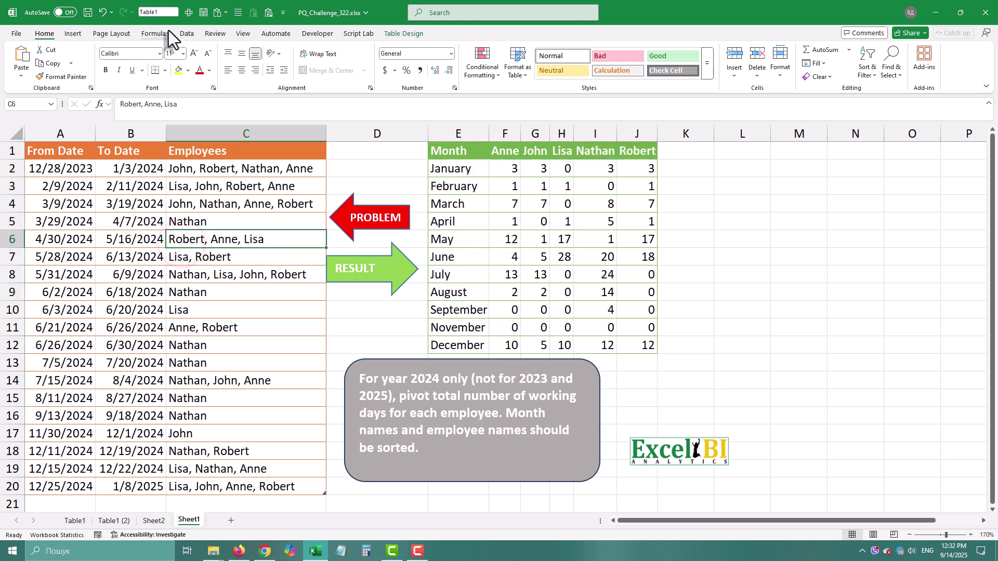
pyautogui.click(188, 34)
# - Load Table1 into Power Query and split Employees by custom delimiter ", " into rows
pyautogui.click(100, 67)
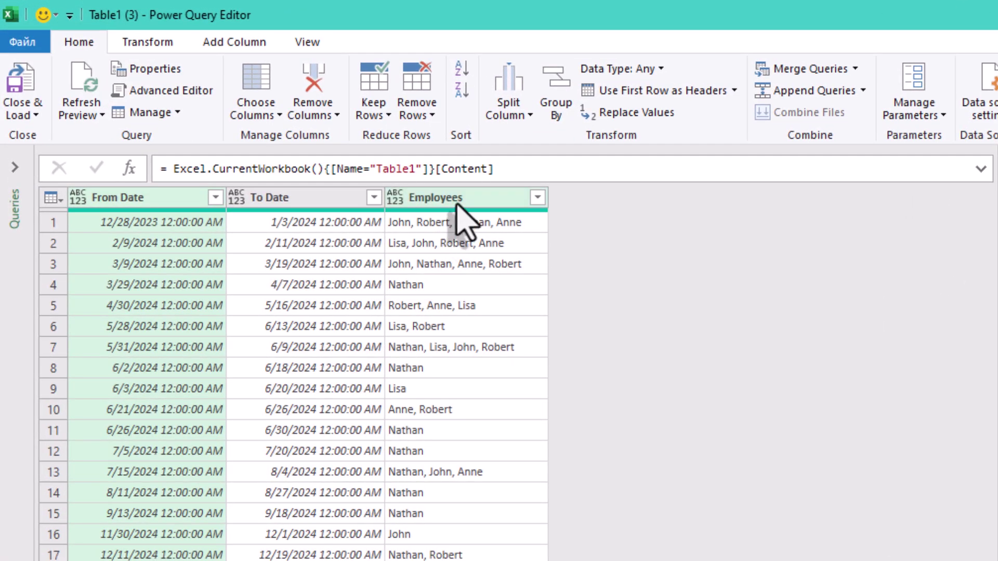
pyautogui.click(388, 169)
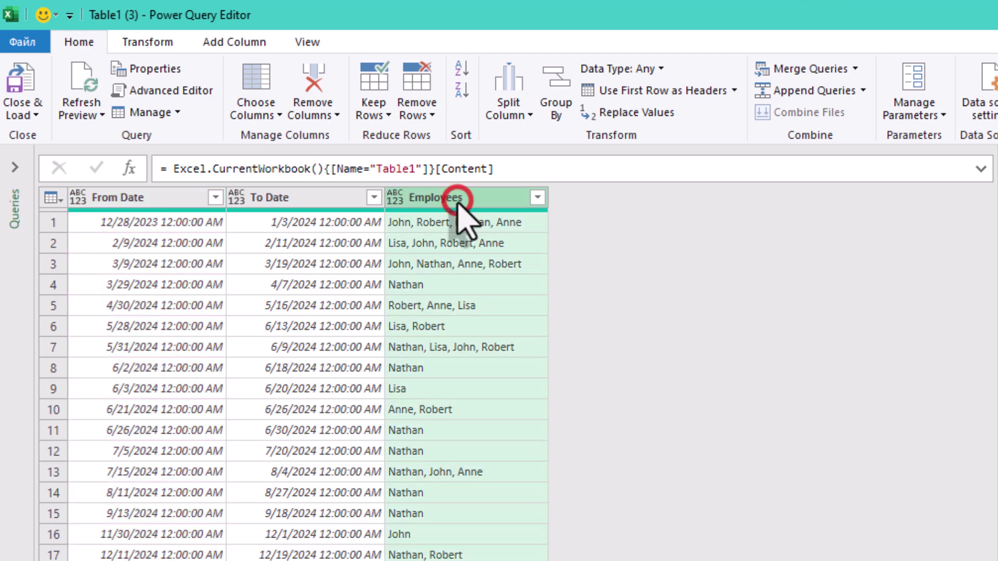
pyautogui.click(521, 95)
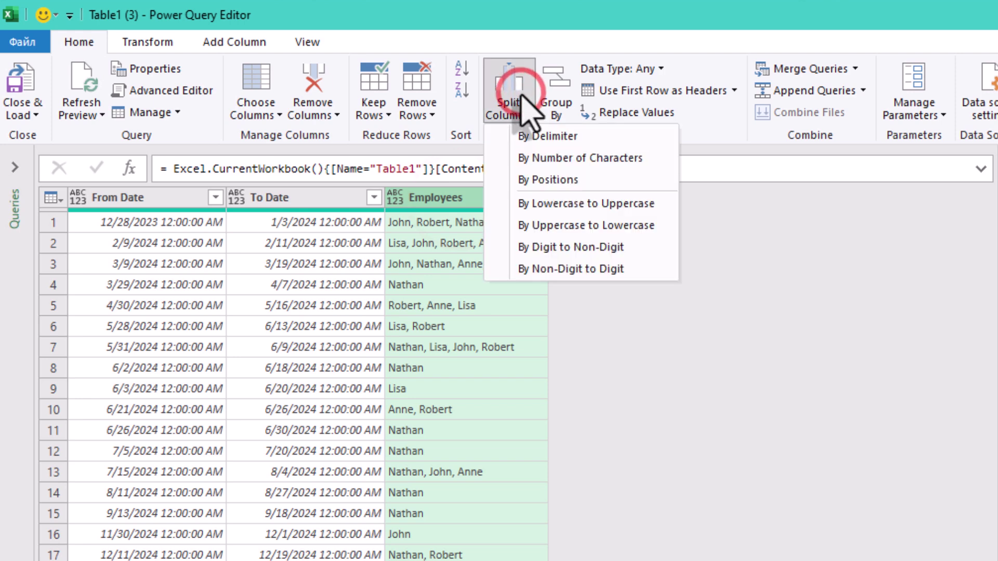
pyautogui.click(560, 136)
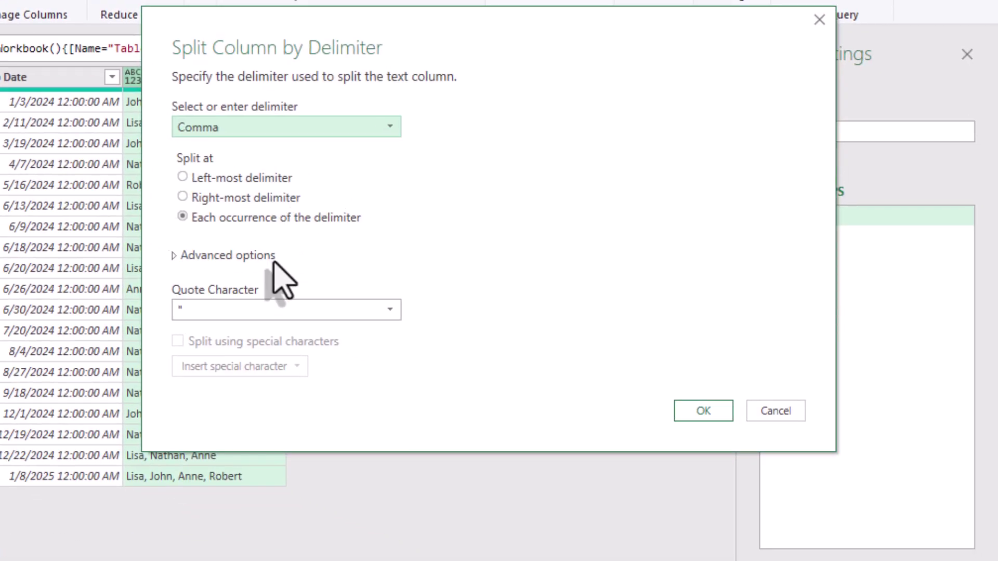
pyautogui.click(245, 116)
pyautogui.click(240, 267)
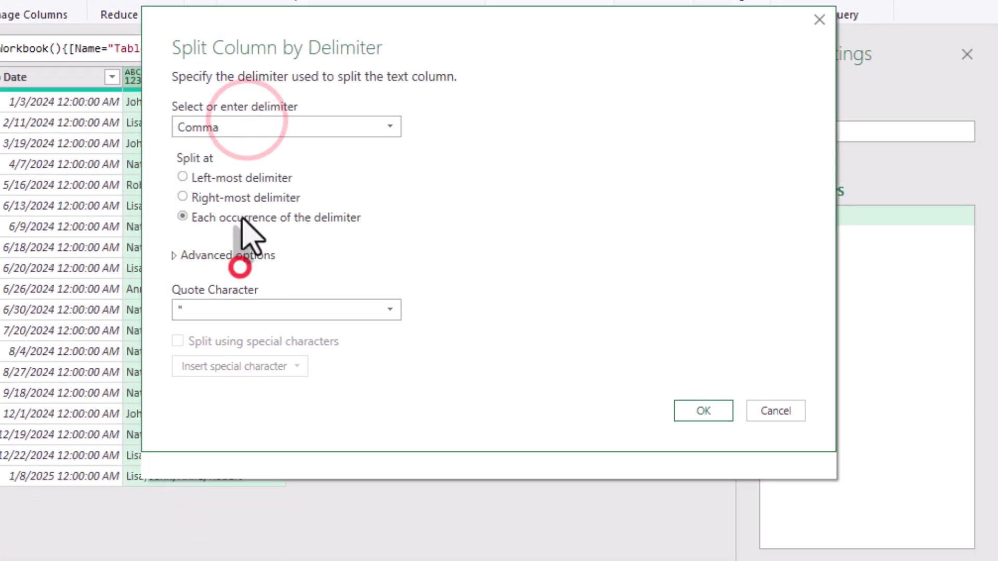
pyautogui.click(227, 150)
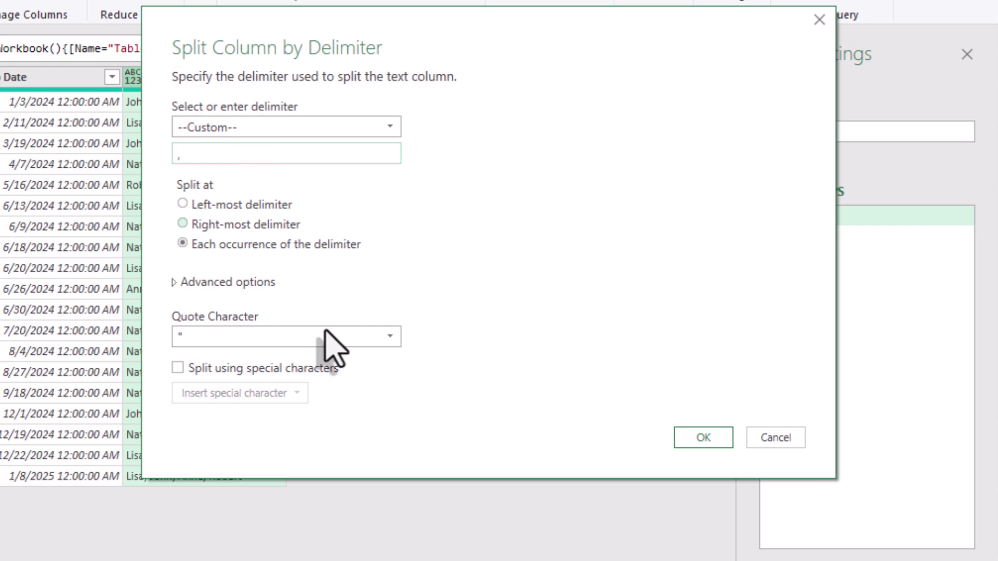
pyautogui.click(241, 282)
pyautogui.click(210, 341)
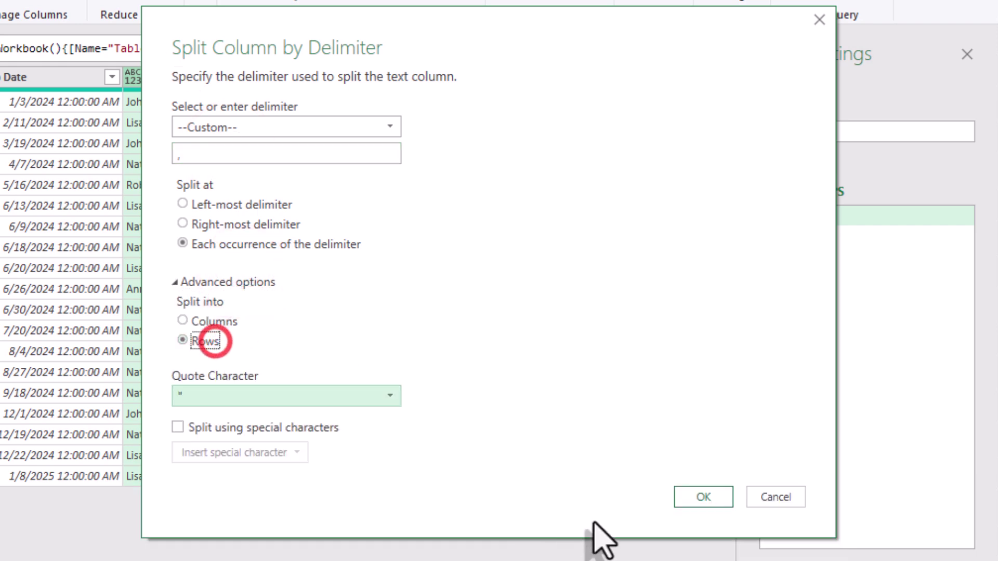
pyautogui.click(725, 500)
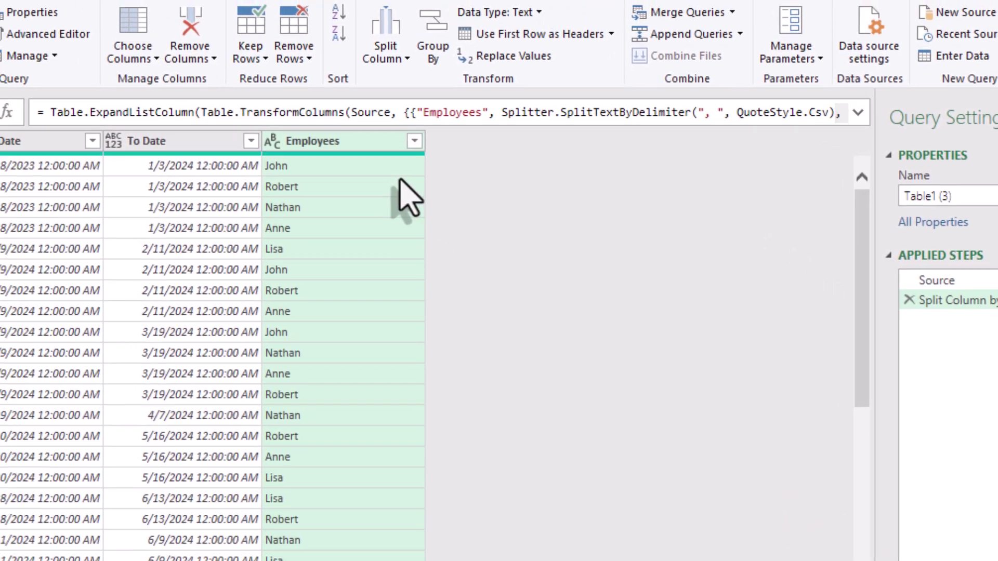
# - Check the first row's John, To Date and From Date values, then start a Custom Column
pyautogui.click(387, 173)
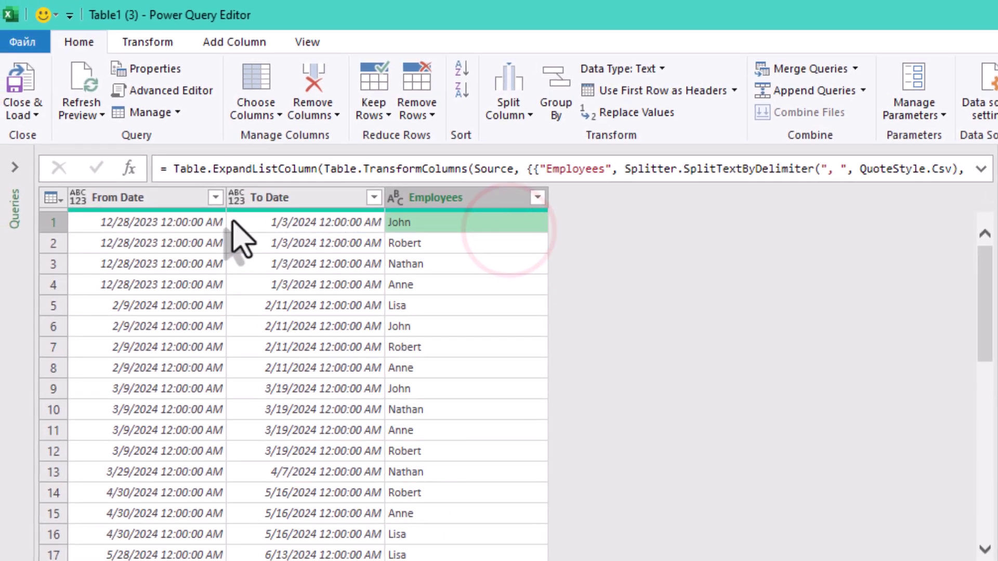
pyautogui.click(260, 222)
pyautogui.click(201, 221)
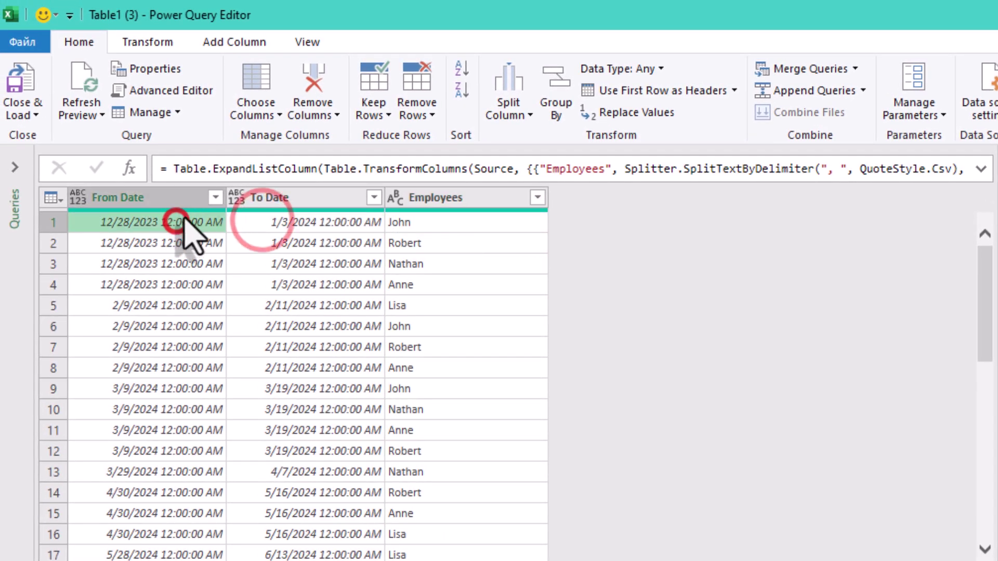
pyautogui.click(179, 38)
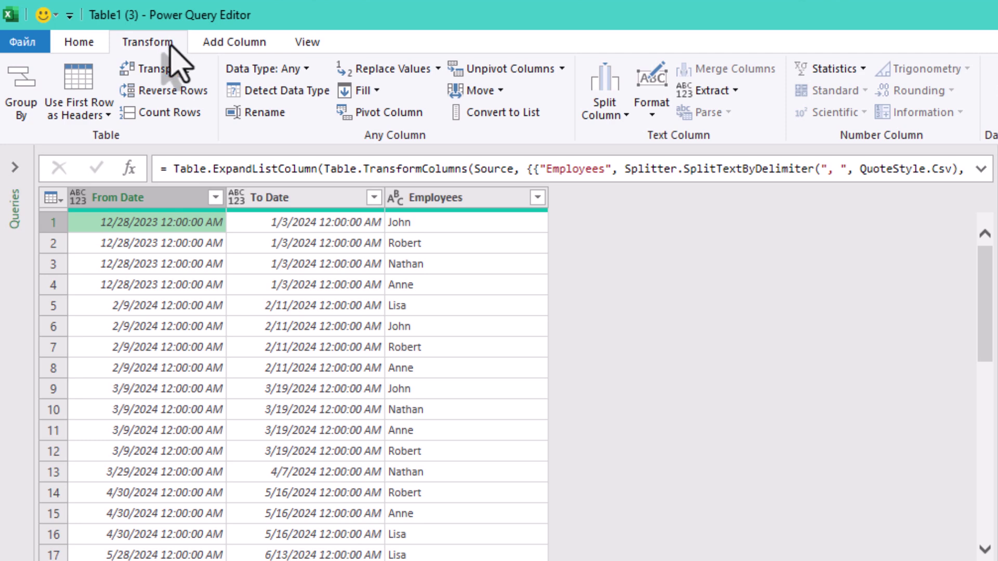
pyautogui.click(229, 51)
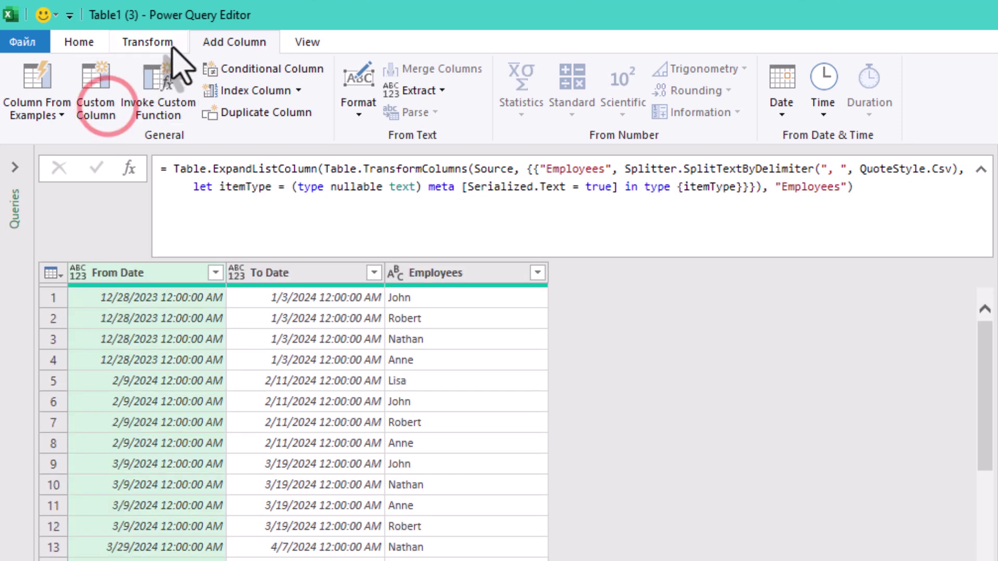
pyautogui.click(106, 110)
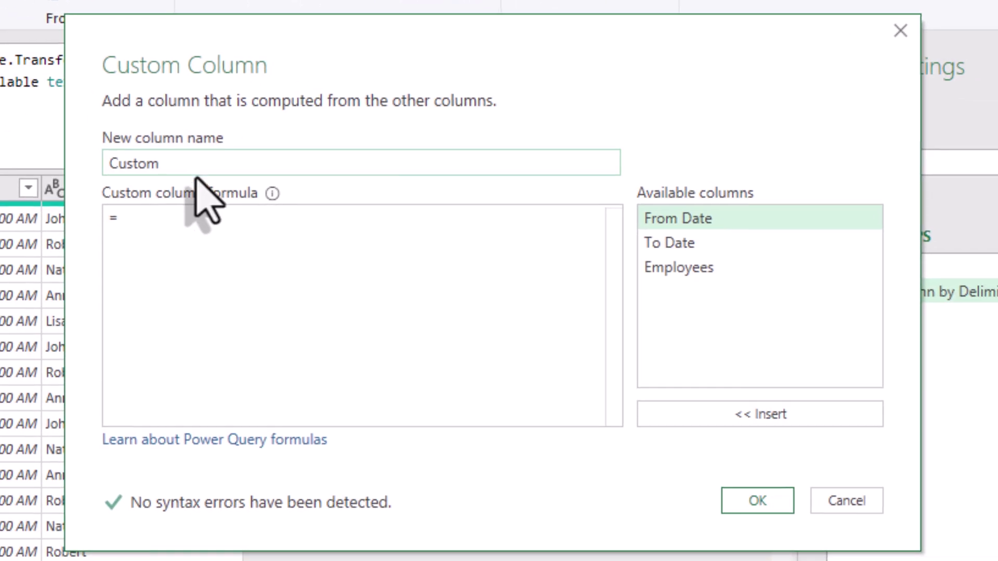
# - Name the custom column Month and begin its formula with List.Dates(Date.From(
pyautogui.doubleClick(194, 164)
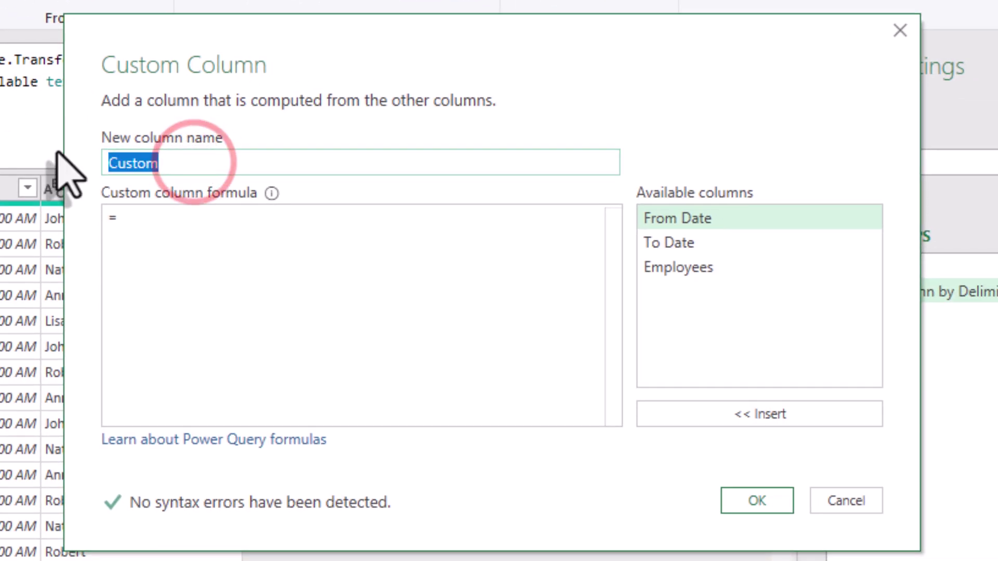
pyautogui.write('Month')
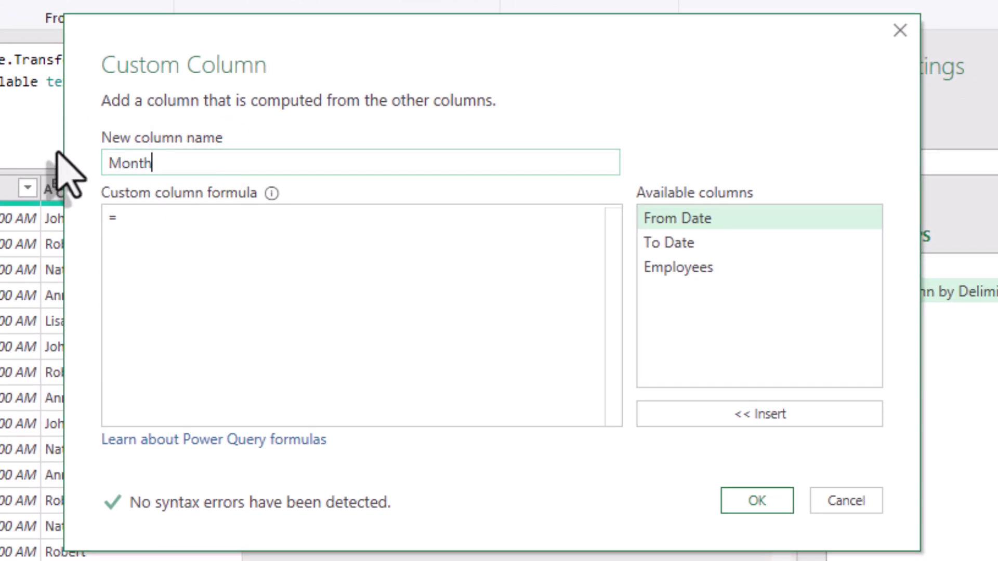
pyautogui.click(406, 263)
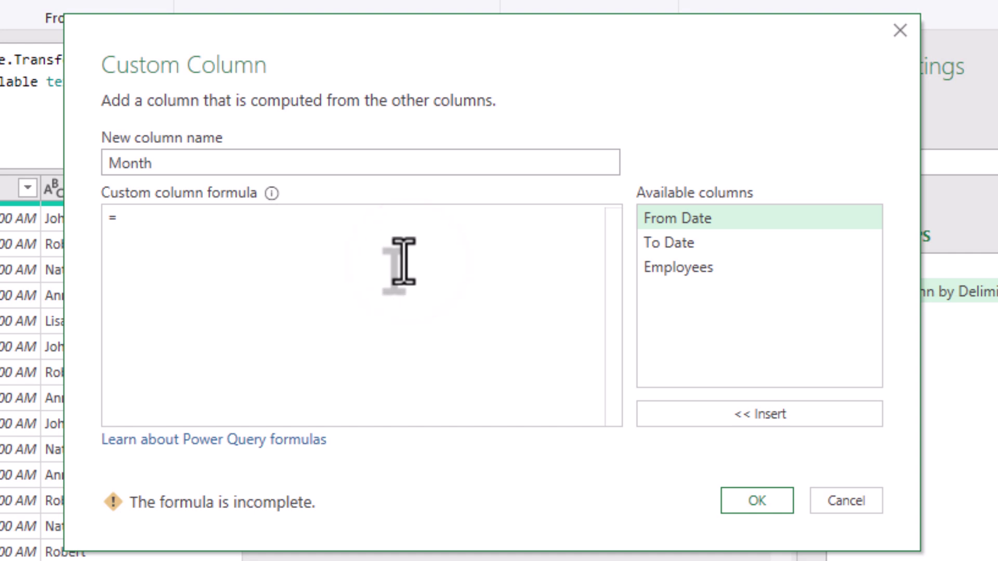
pyautogui.write('Lis')
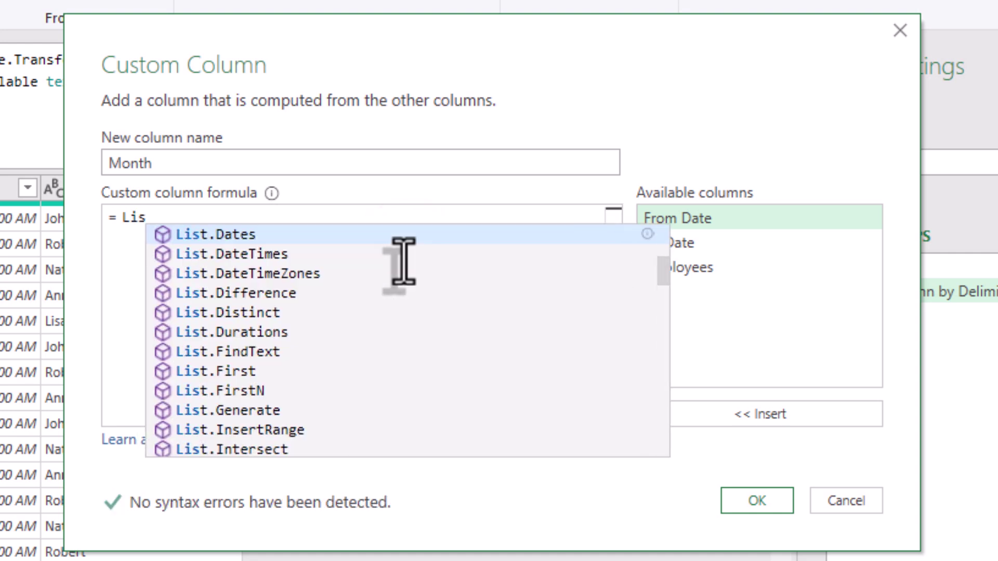
pyautogui.press('Tab')
pyautogui.write('(')
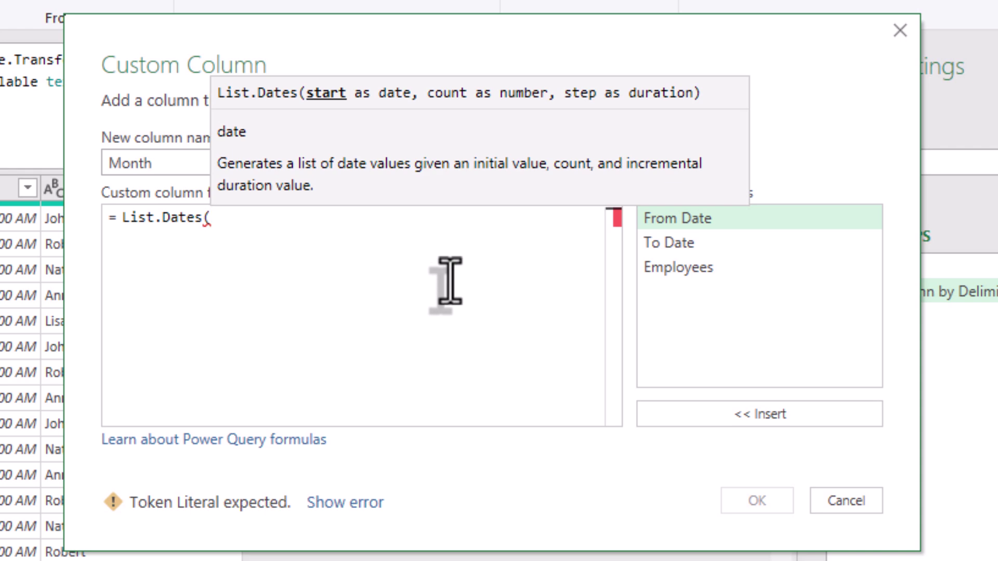
pyautogui.write('datef')
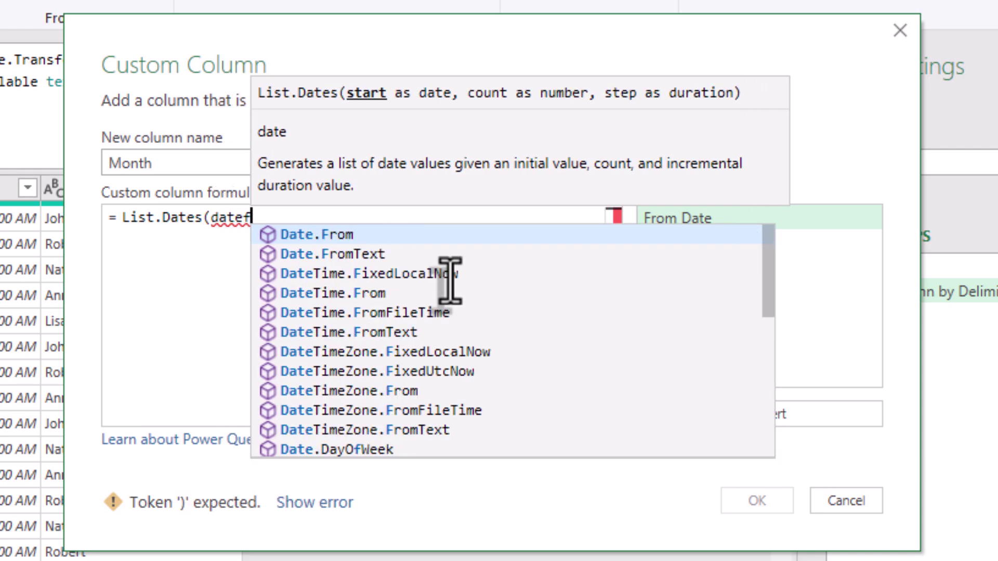
pyautogui.press('Tab')
pyautogui.write('(')
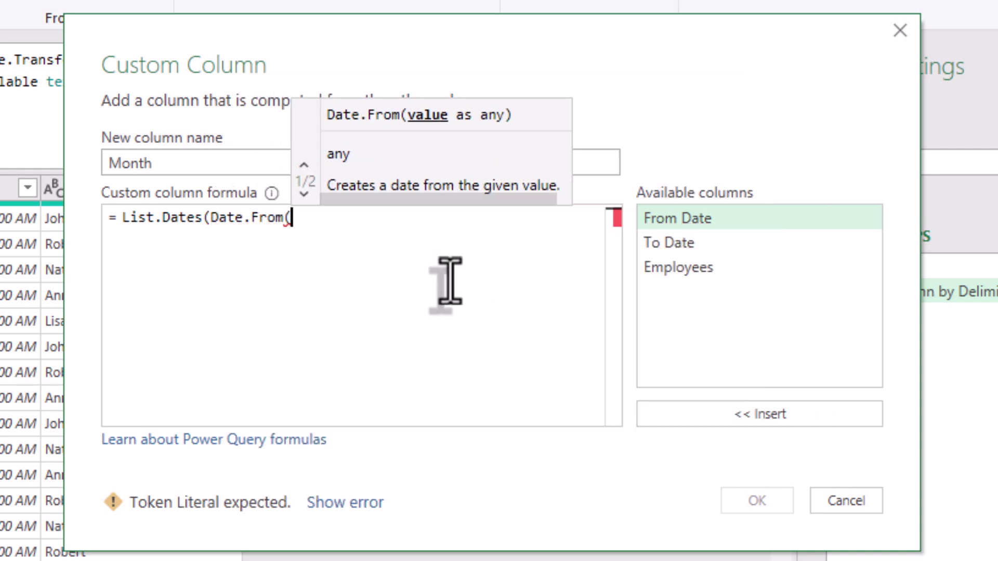
# - Finish the formula with [From Date], Duration.Days([To Date]-[From Date])+1 and #duration(1,0,0,0)
pyautogui.click(720, 219)
pyautogui.click(720, 218)
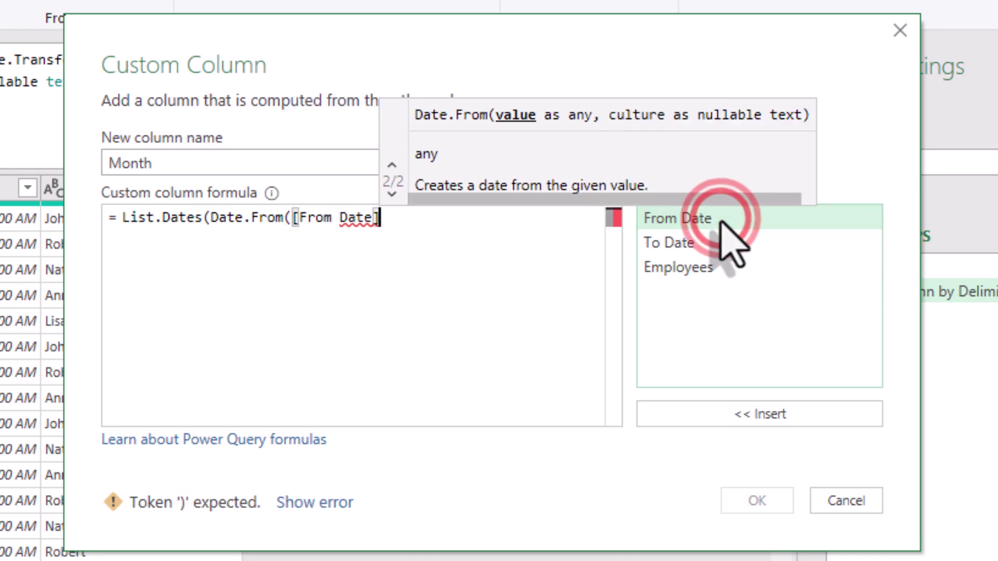
pyautogui.write('),')
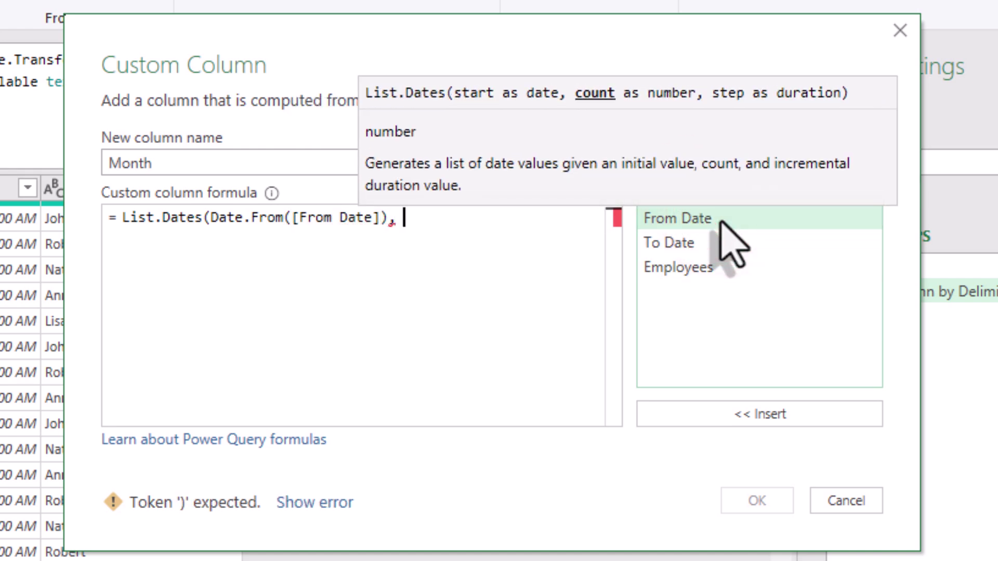
pyautogui.write(' dur')
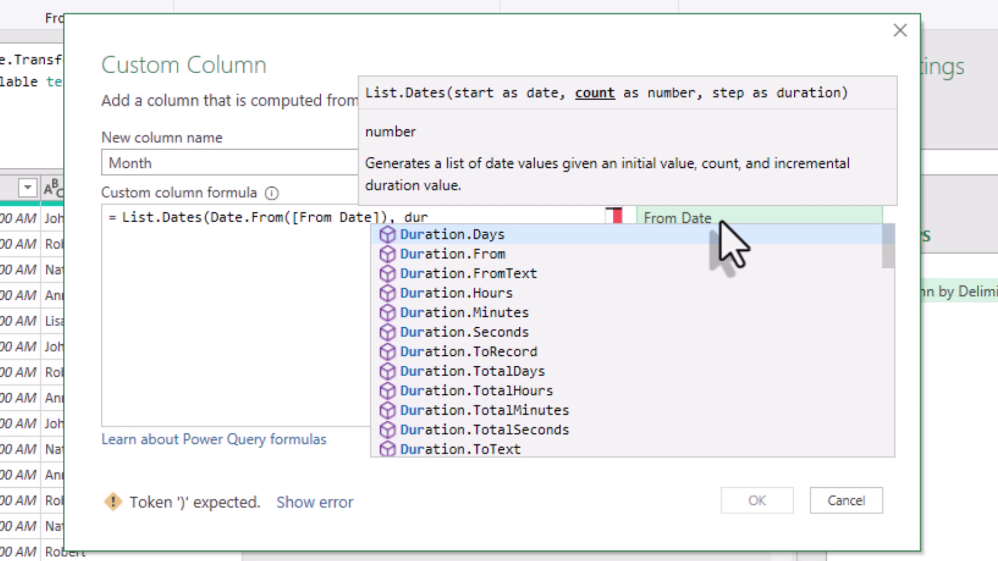
pyautogui.press('Tab')
pyautogui.write('(')
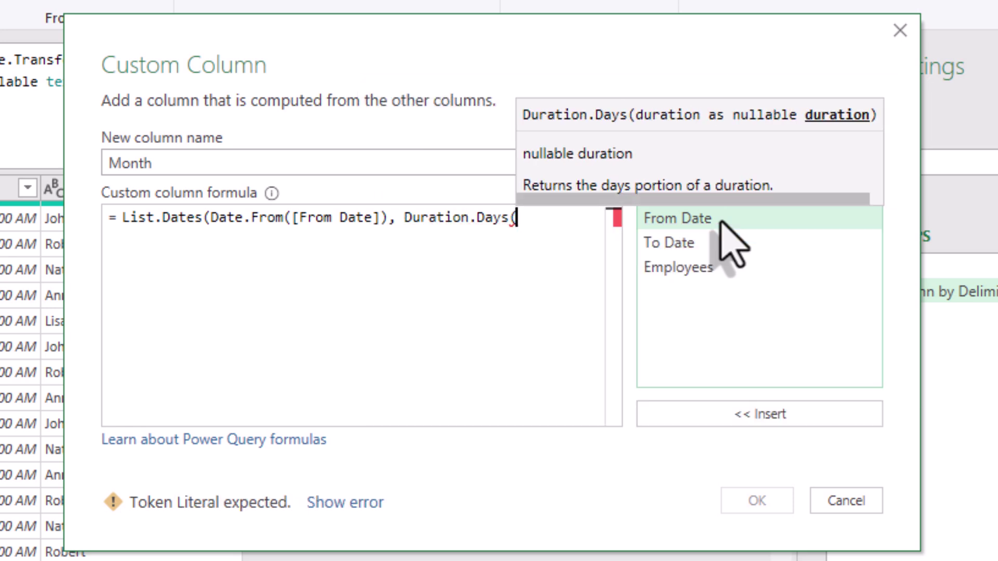
pyautogui.doubleClick(695, 248)
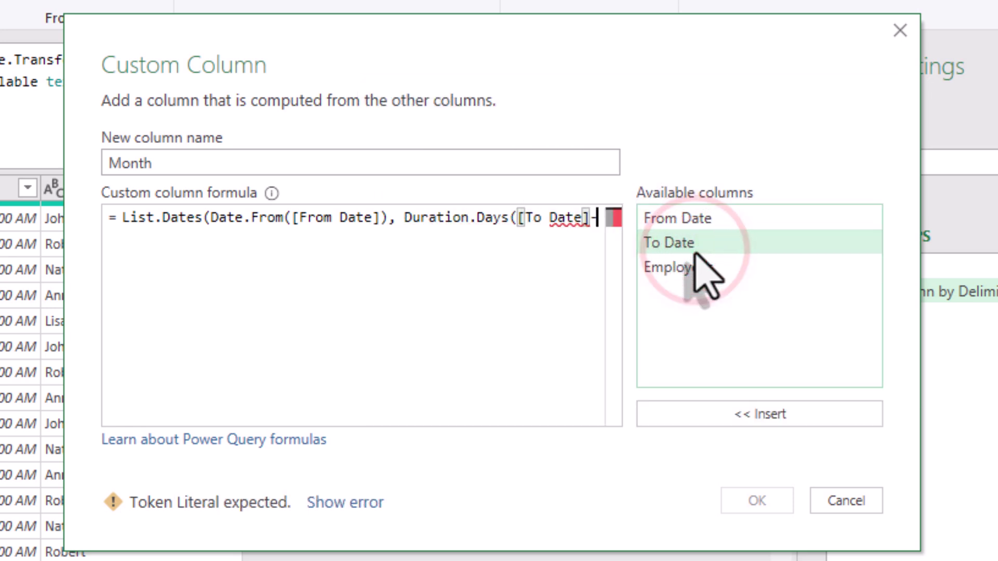
pyautogui.write('-')
pyautogui.doubleClick(711, 217)
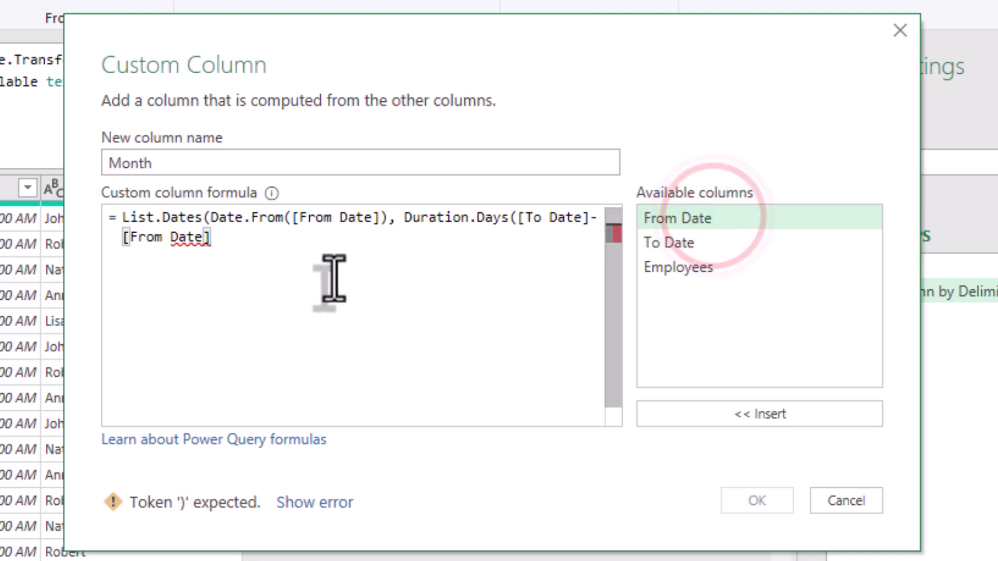
pyautogui.write(')+1')
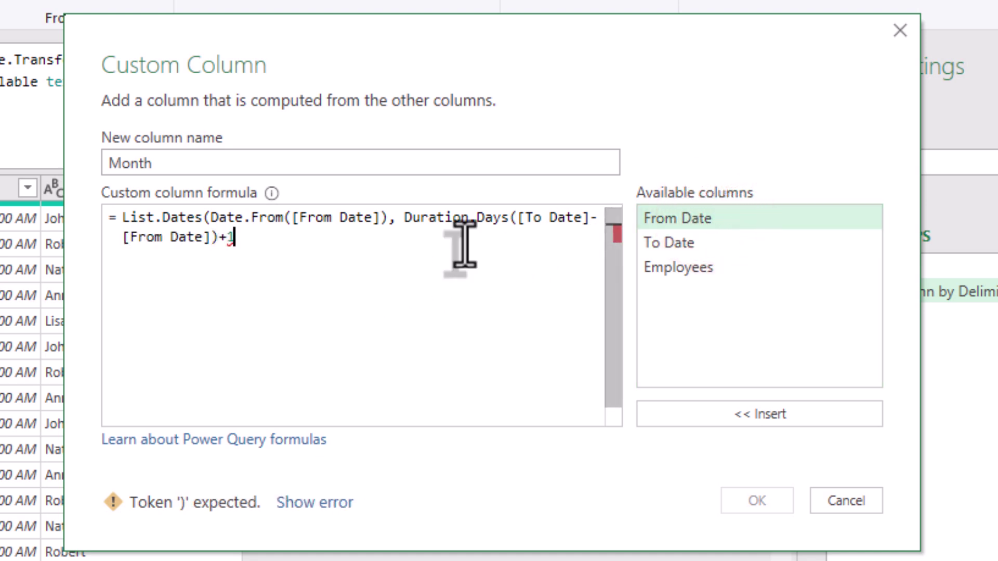
pyautogui.write(',')
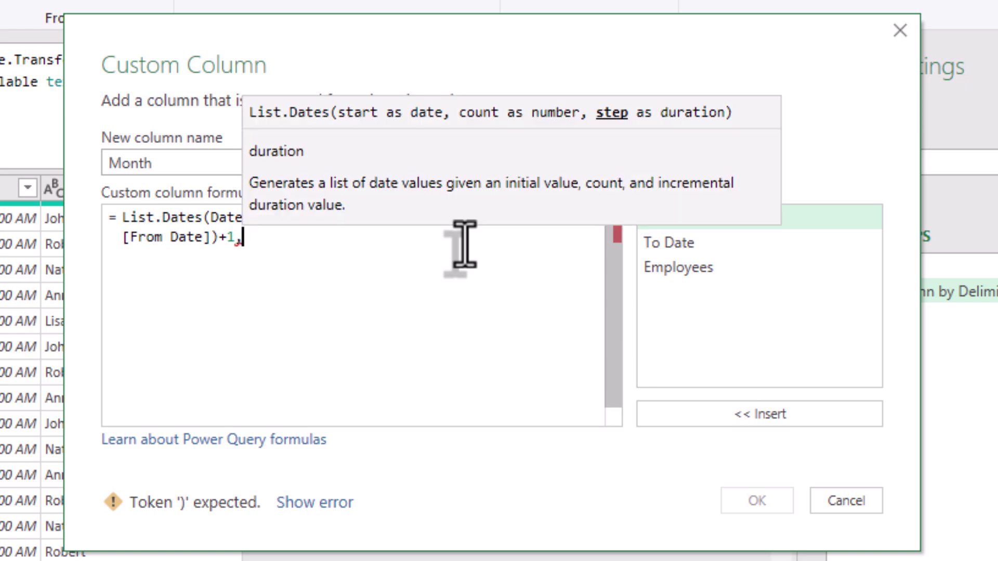
pyautogui.write(' #d')
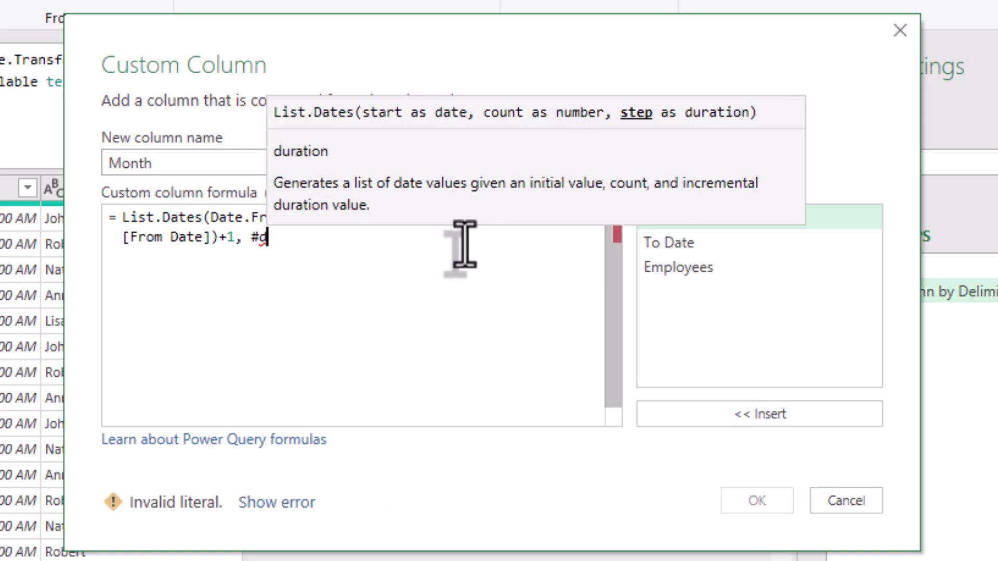
pyautogui.write('uration')
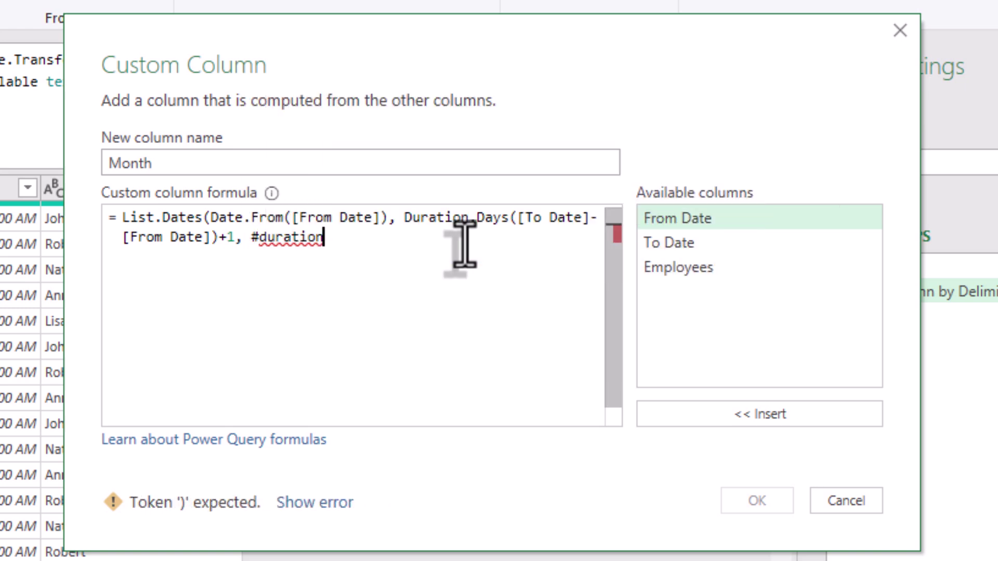
pyautogui.write('(1,0,0,0')
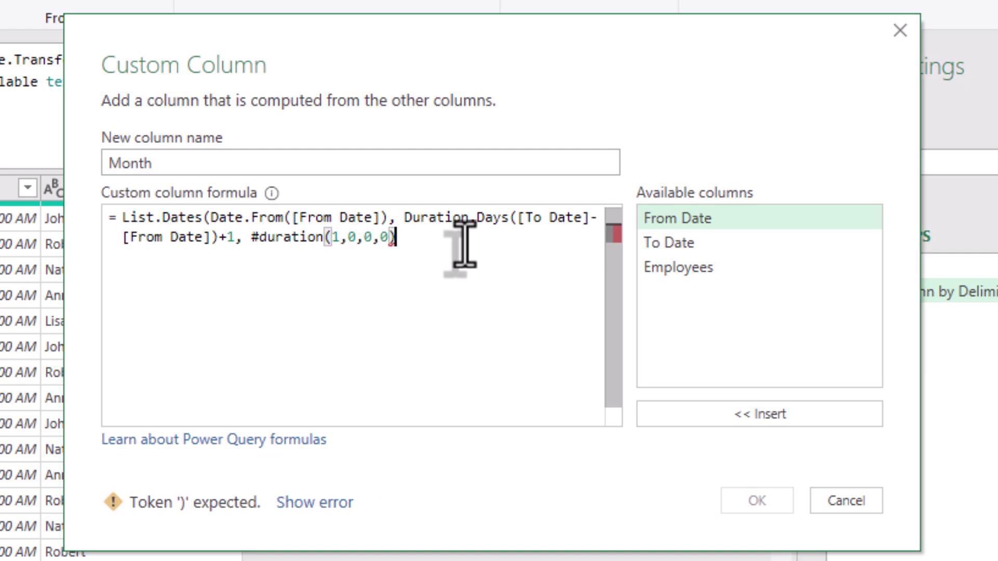
pyautogui.write('))')
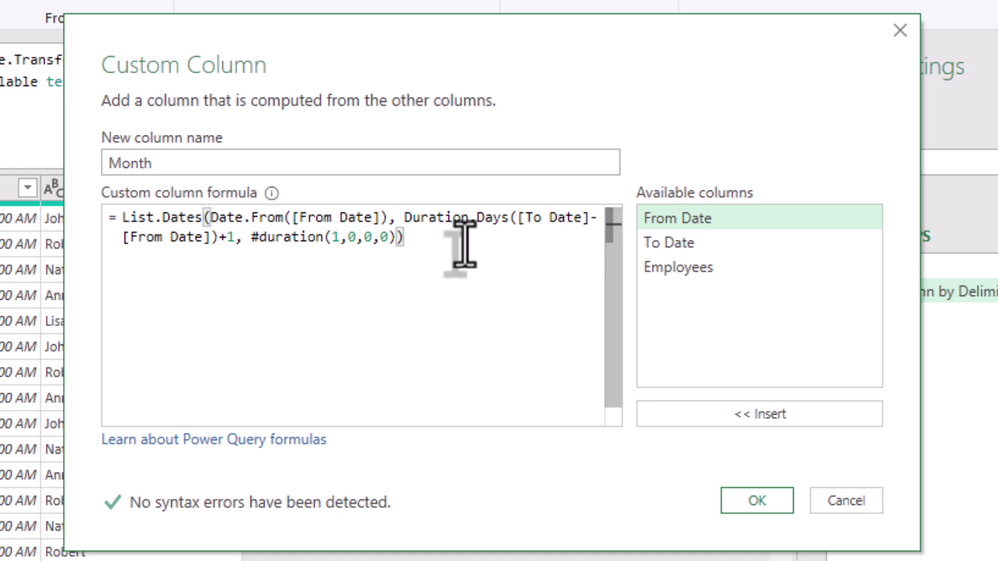
# - Create the Month column, preview the first row's date list, and place the cursor before List.Dates
pyautogui.click(759, 504)
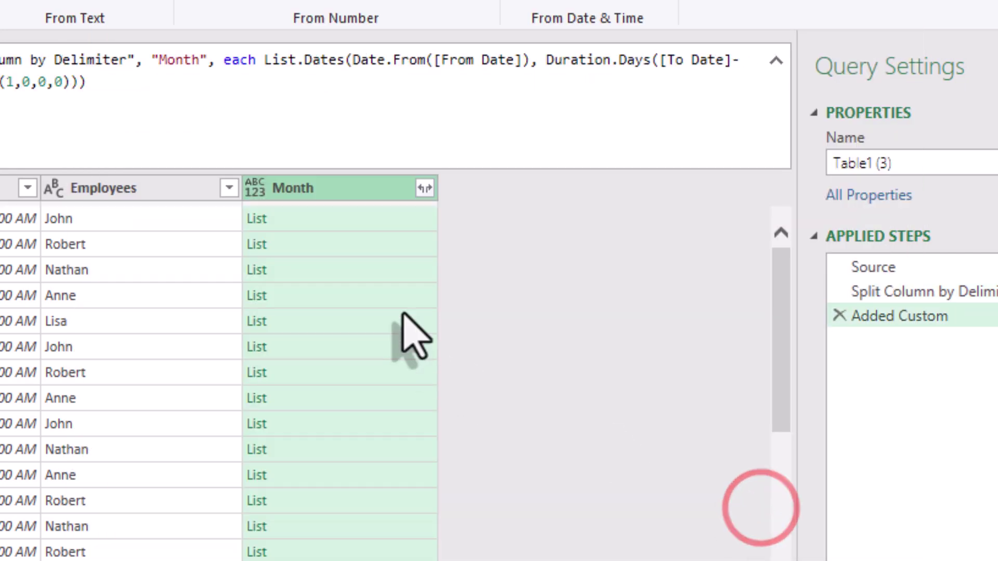
pyautogui.click(371, 219)
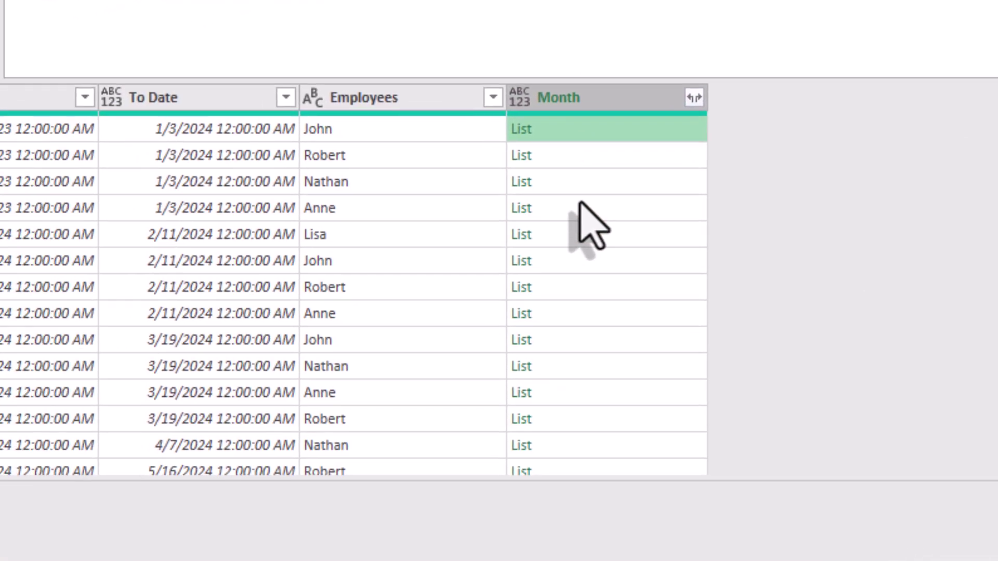
pyautogui.scroll(-1, 130, 531)
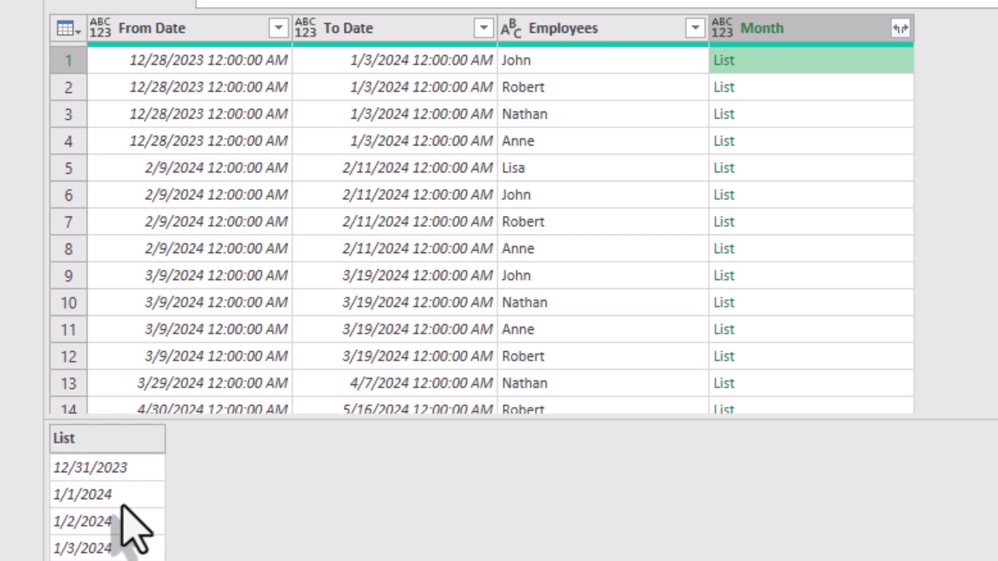
pyautogui.click(229, 62)
pyautogui.click(352, 59)
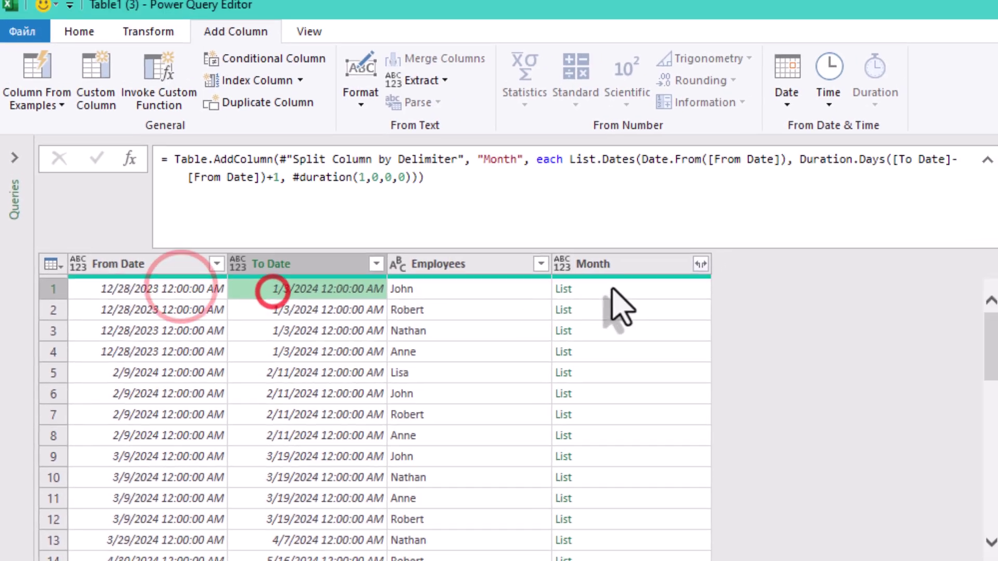
pyautogui.click(612, 290)
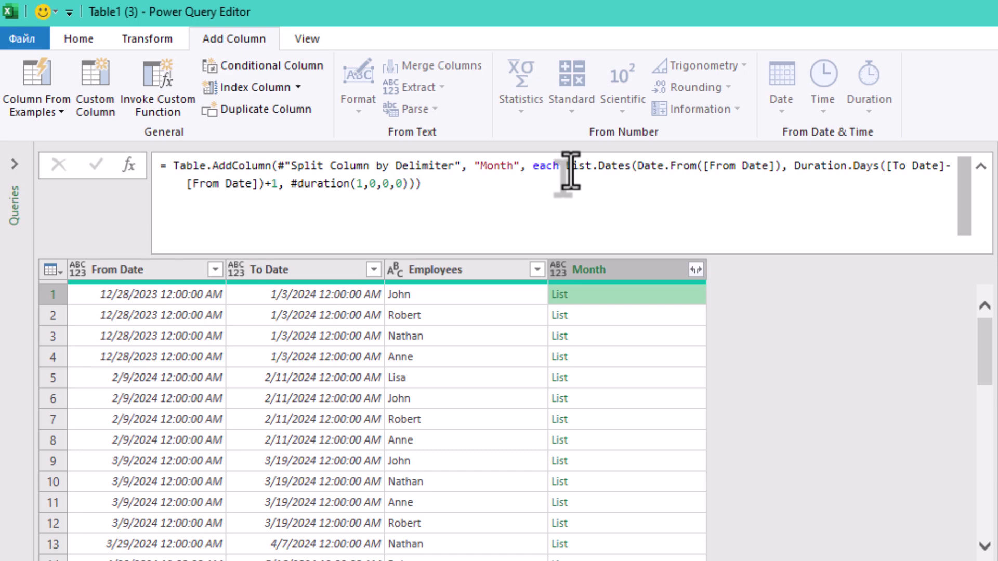
pyautogui.click(556, 169)
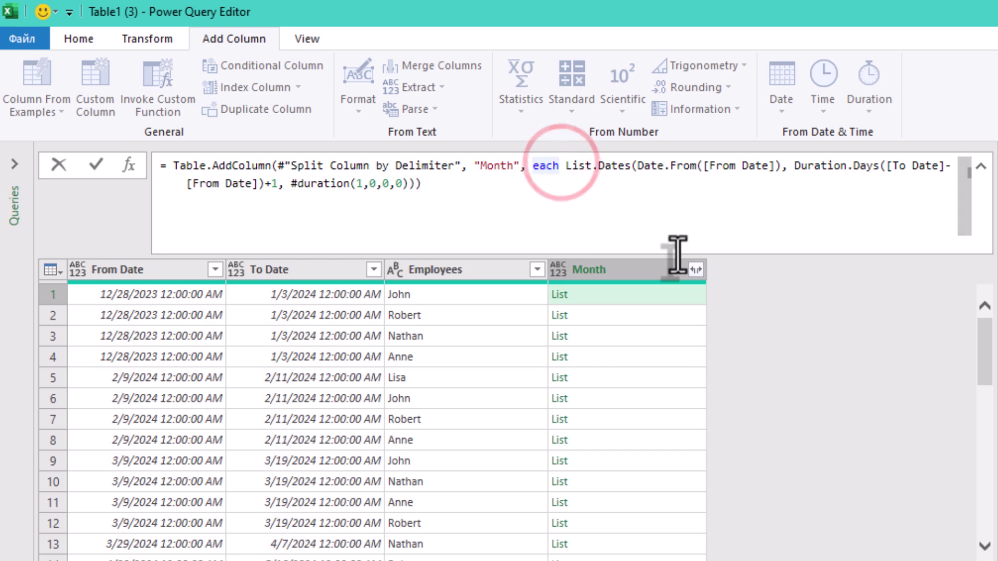
pyautogui.press('Right')
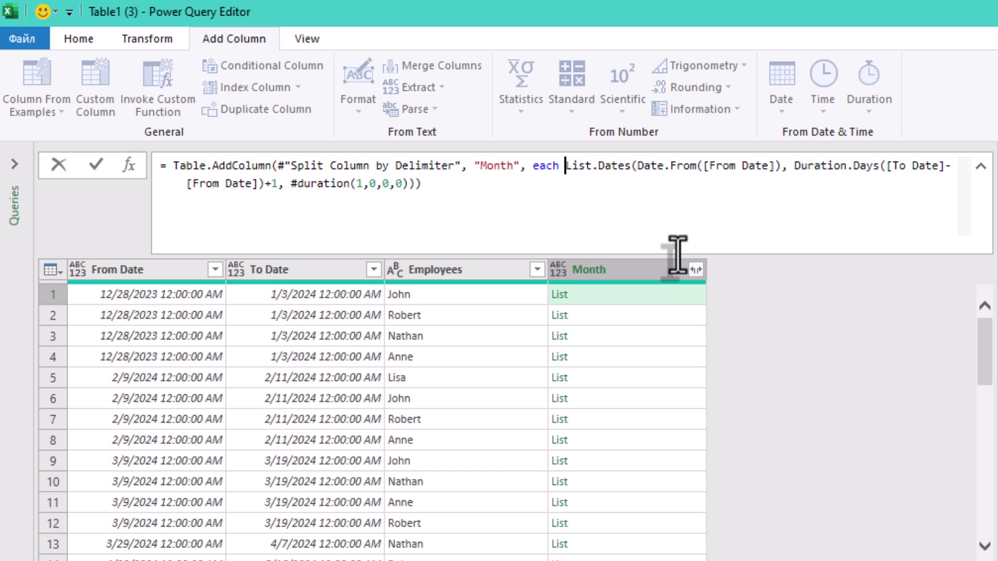
# - Wrap List.Dates in List.Select keeping only dates where Date.Year(_)=2024 and Date.DayOfWeek(_,1)<5
pyautogui.write('List.S')
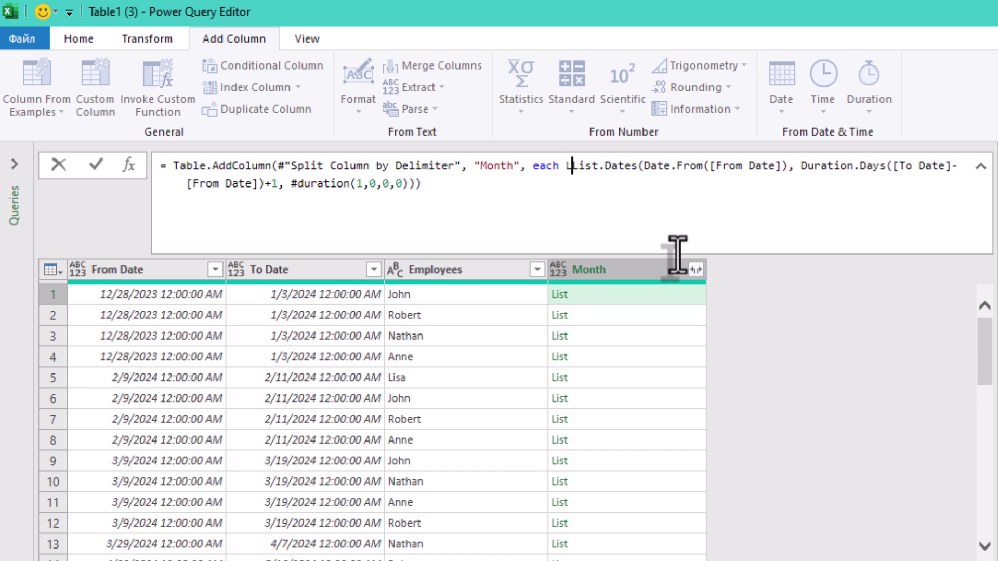
pyautogui.write('ele')
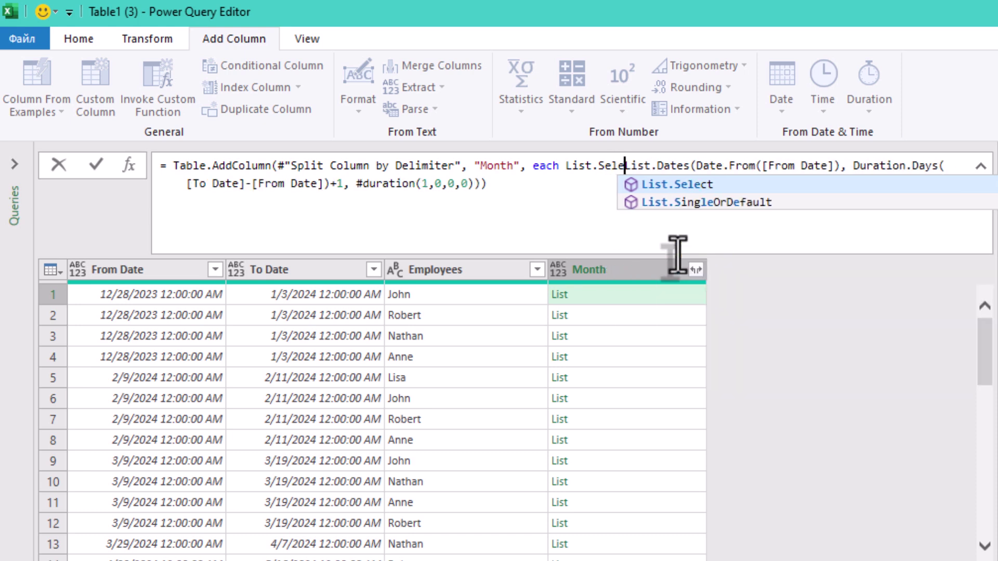
pyautogui.write('ct(')
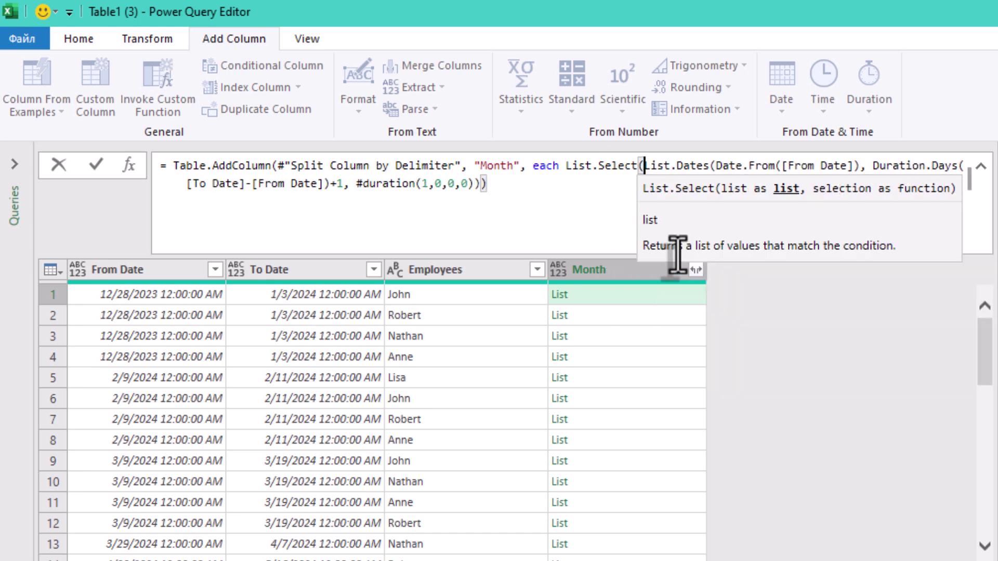
pyautogui.hotkey('ctrl', 'End')
pyautogui.press('Left')
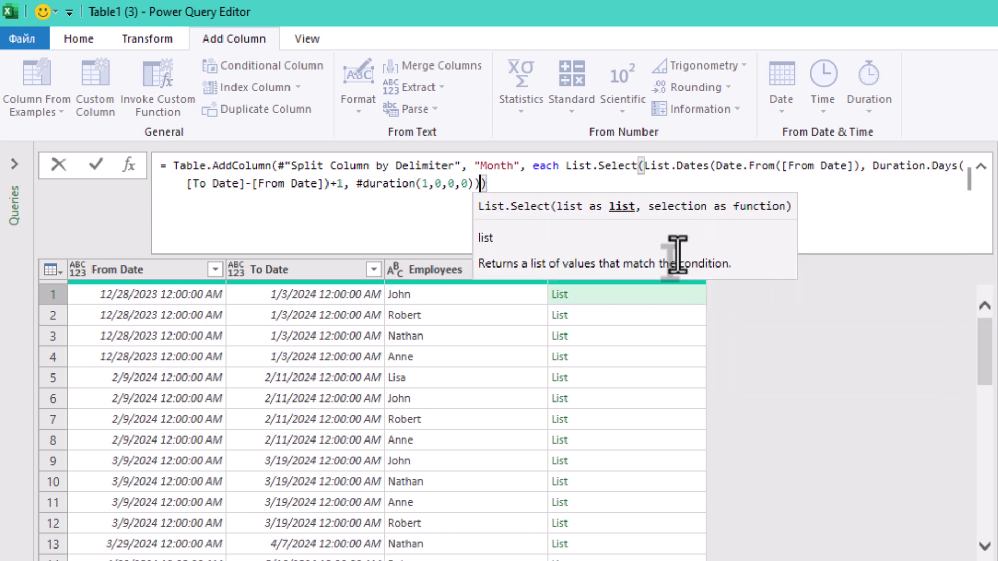
pyautogui.write(',')
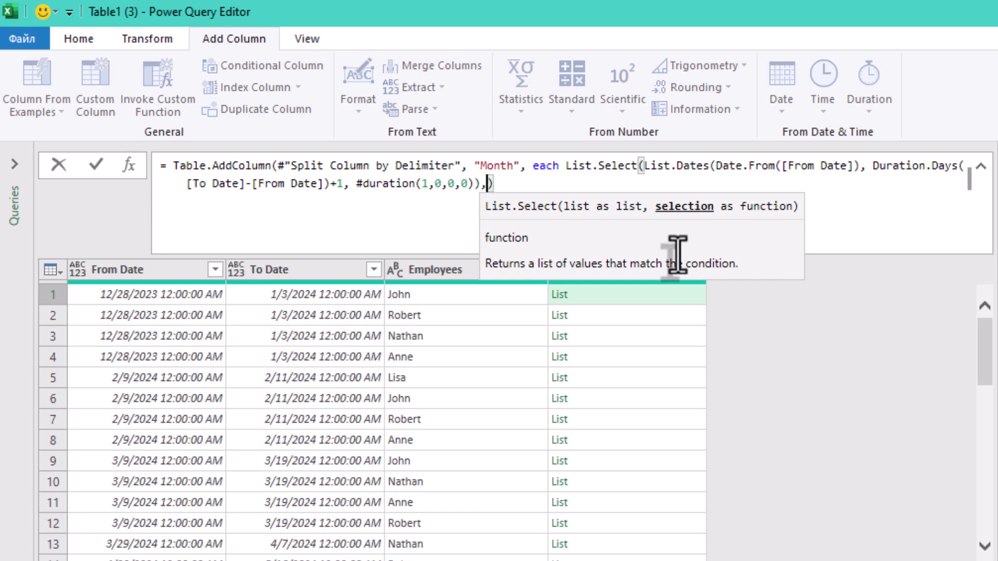
pyautogui.write(' each ')
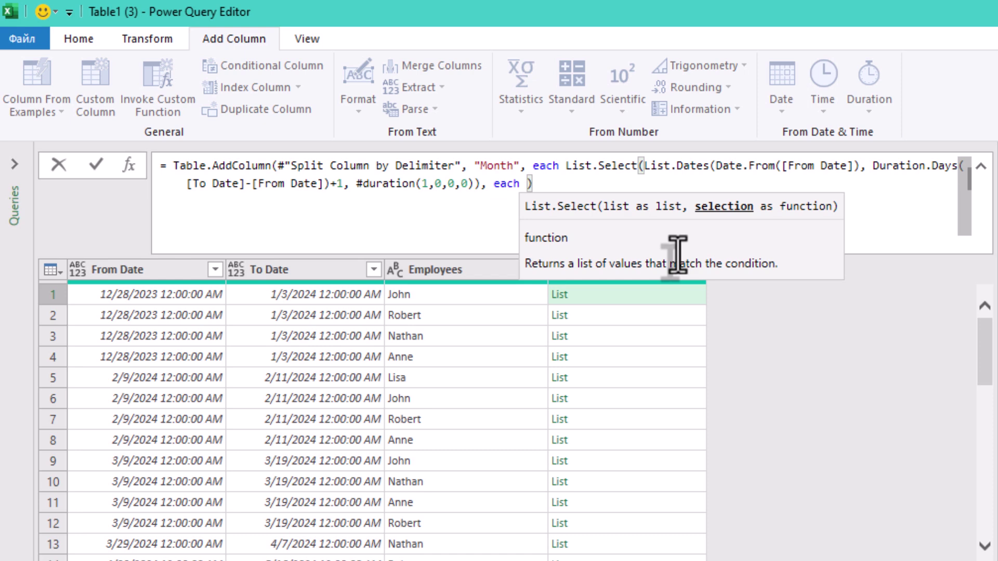
pyautogui.write('dateyer')
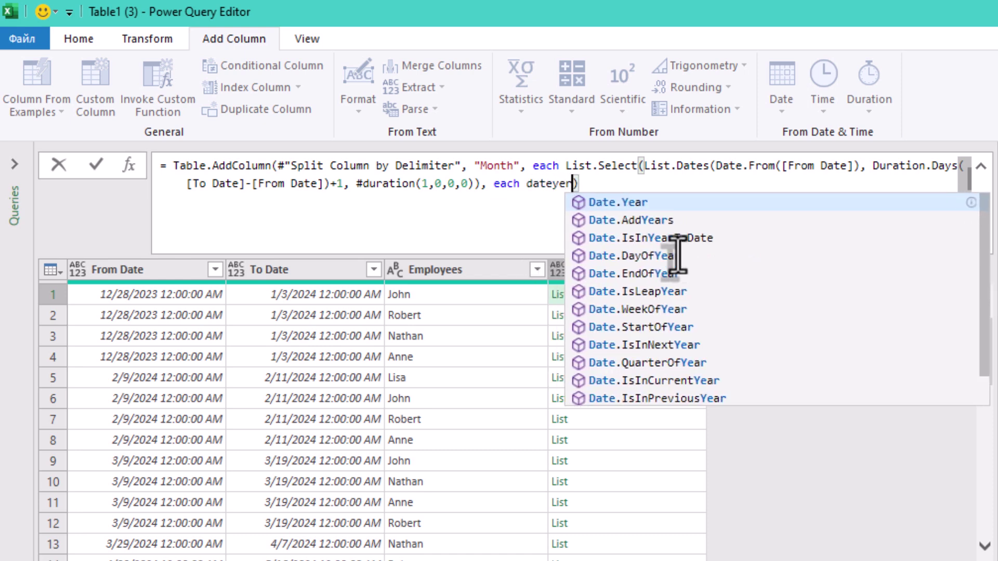
pyautogui.press('Tab')
pyautogui.write('(')
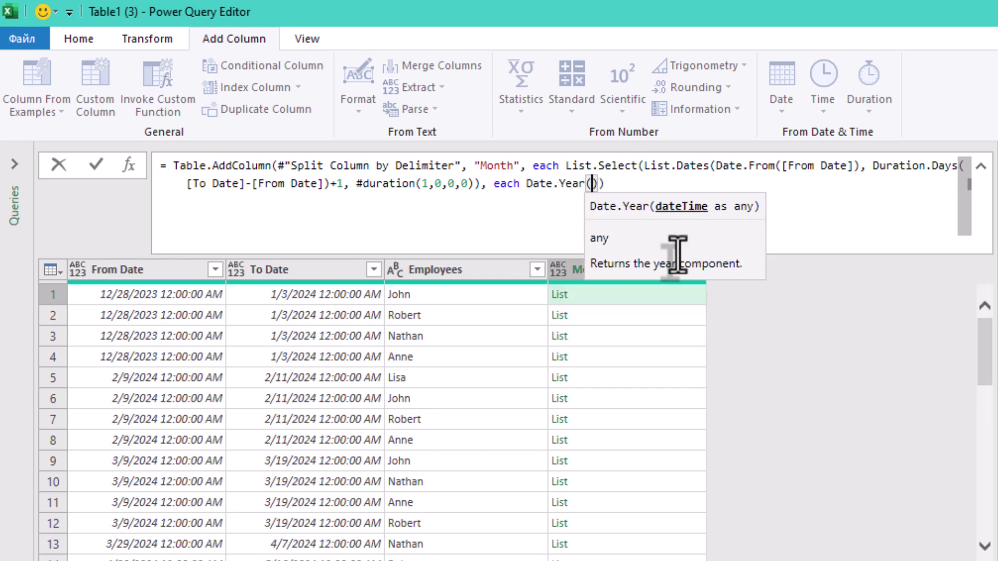
pyautogui.write('_)=')
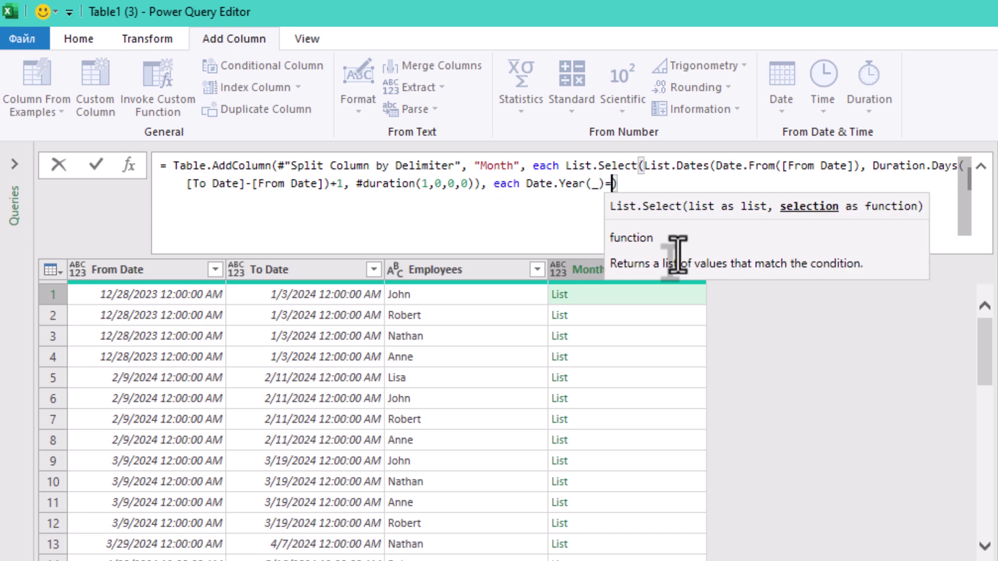
pyautogui.write('2024 and ')
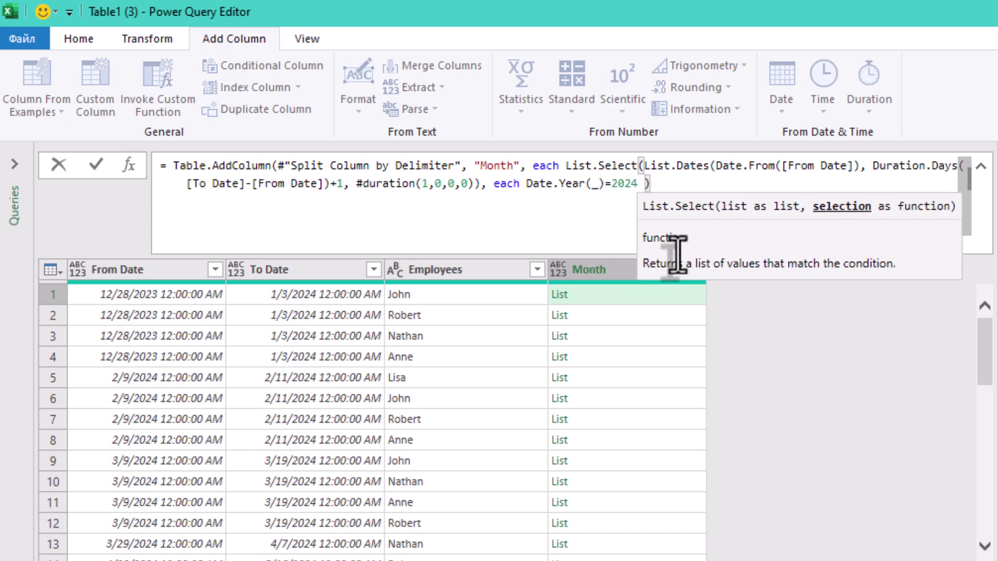
pyautogui.write('dayf')
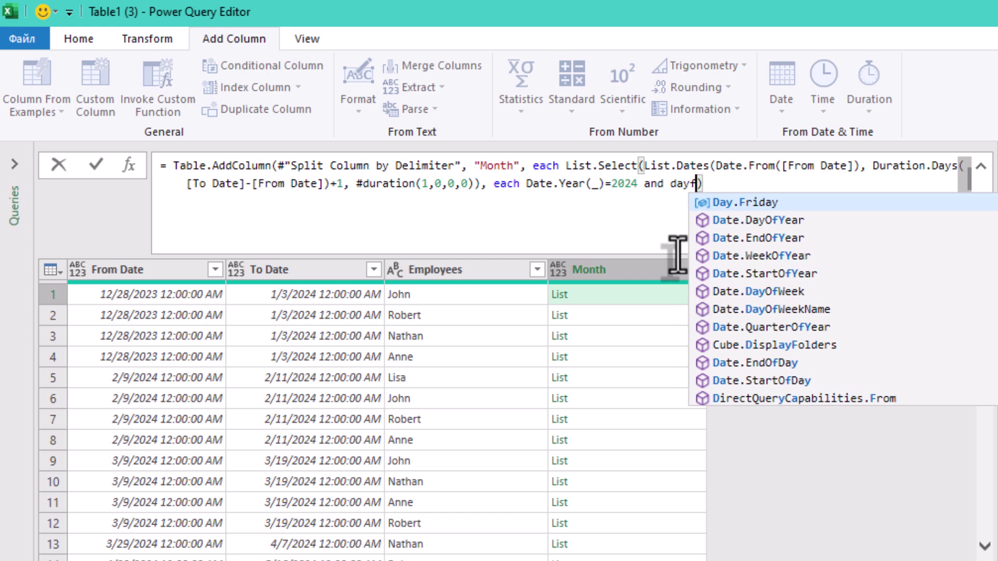
pyautogui.press('Down')
pyautogui.press('Down')
pyautogui.press('Tab')
pyautogui.write('(_,1')
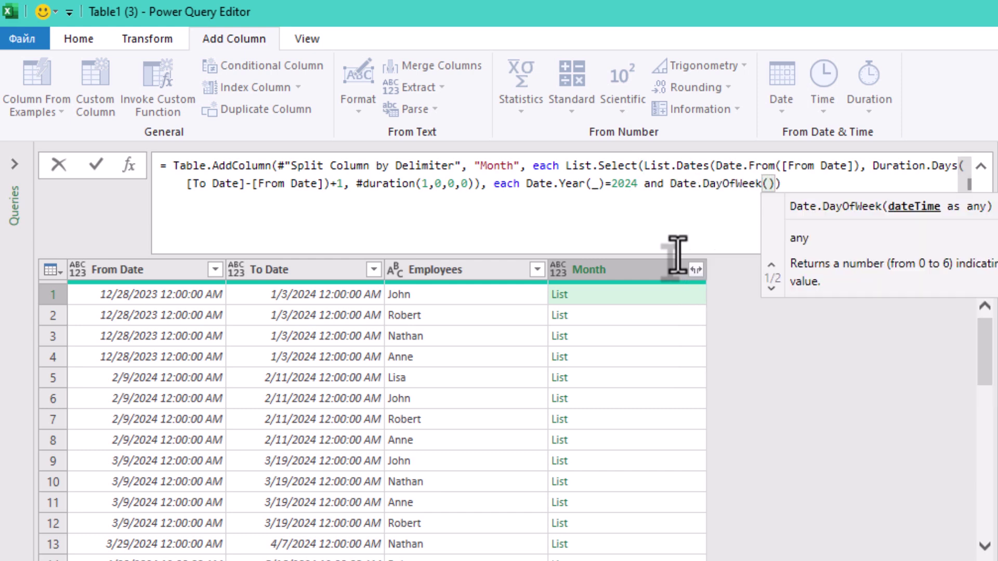
pyautogui.write(')<5')
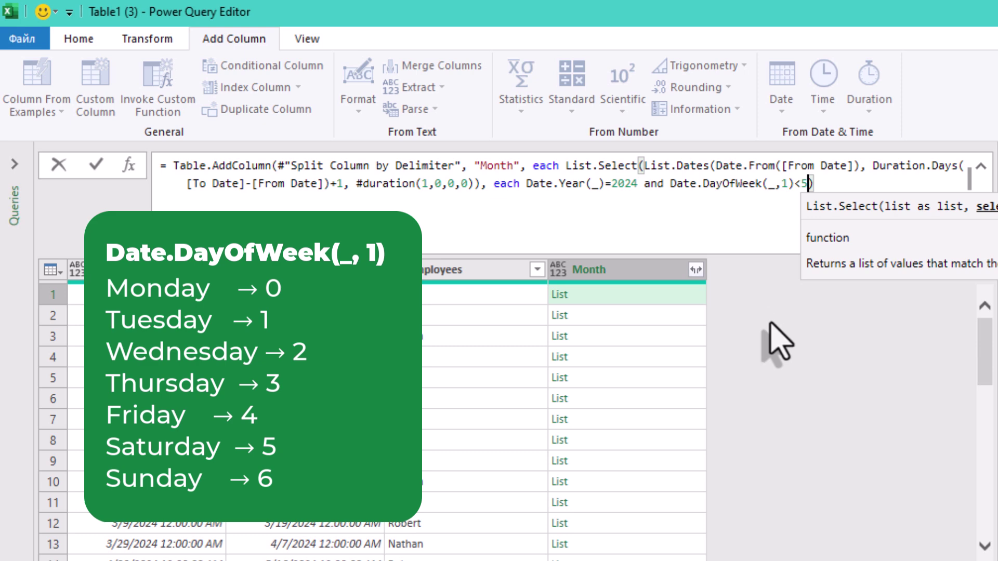
pyautogui.write(')')
pyautogui.press('Return')
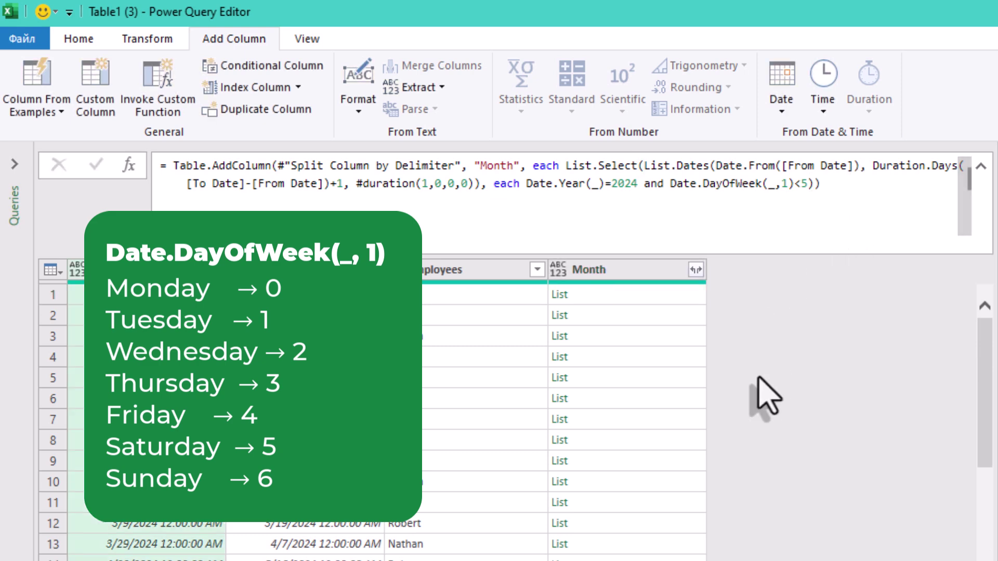
# - Check the date lists of the first three rows, then expand Month to new rows
pyautogui.click(656, 297)
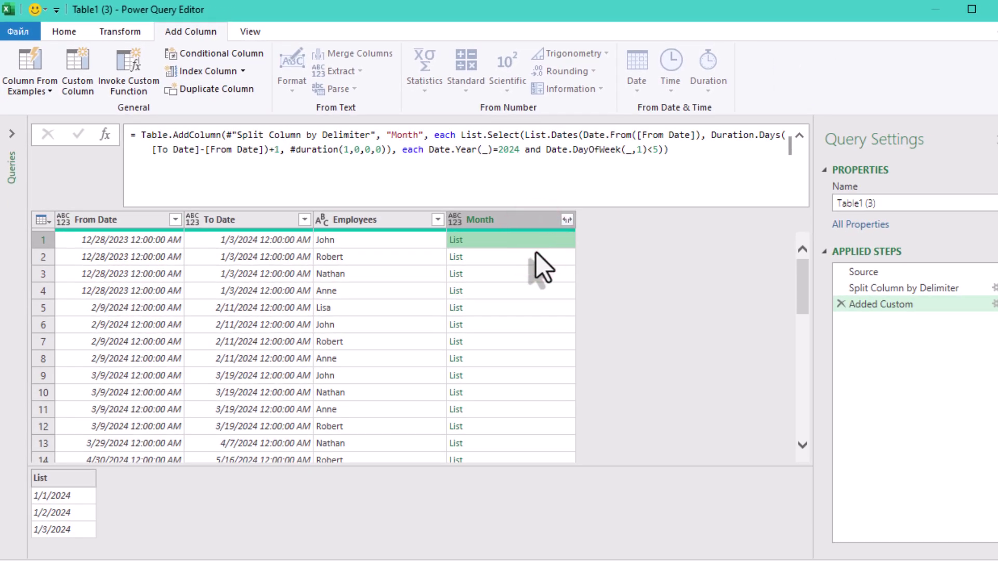
pyautogui.click(538, 257)
pyautogui.click(538, 274)
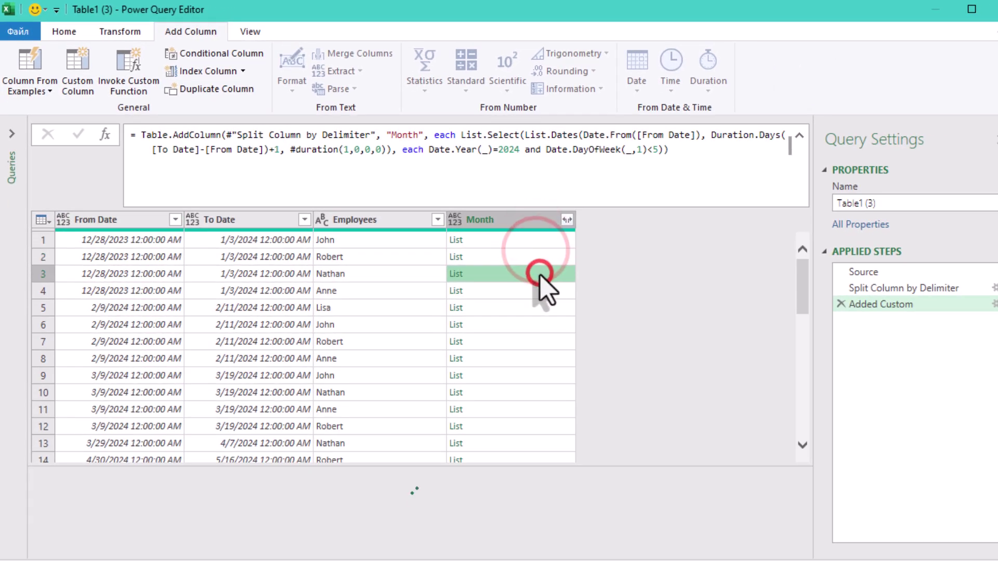
pyautogui.click(567, 220)
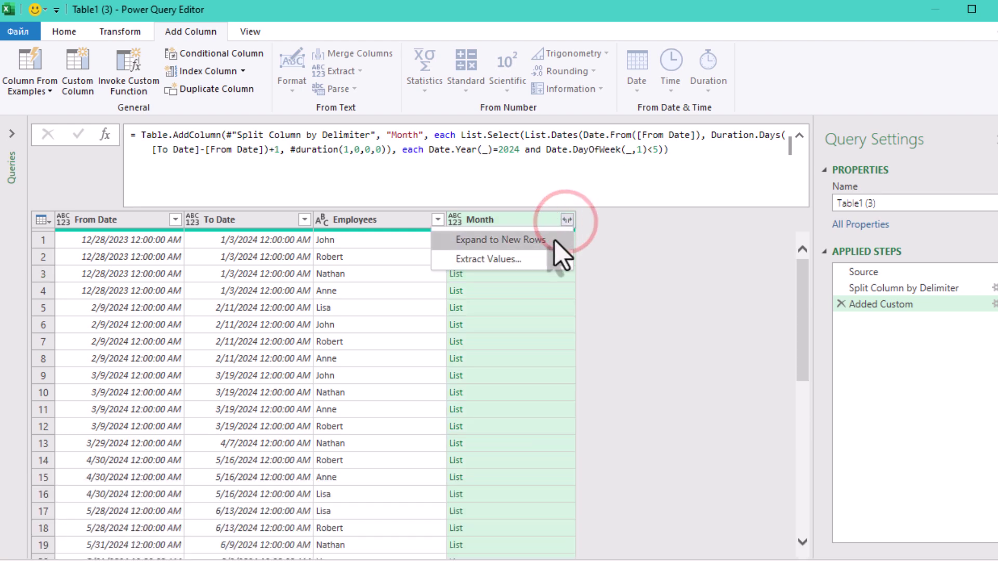
pyautogui.click(554, 240)
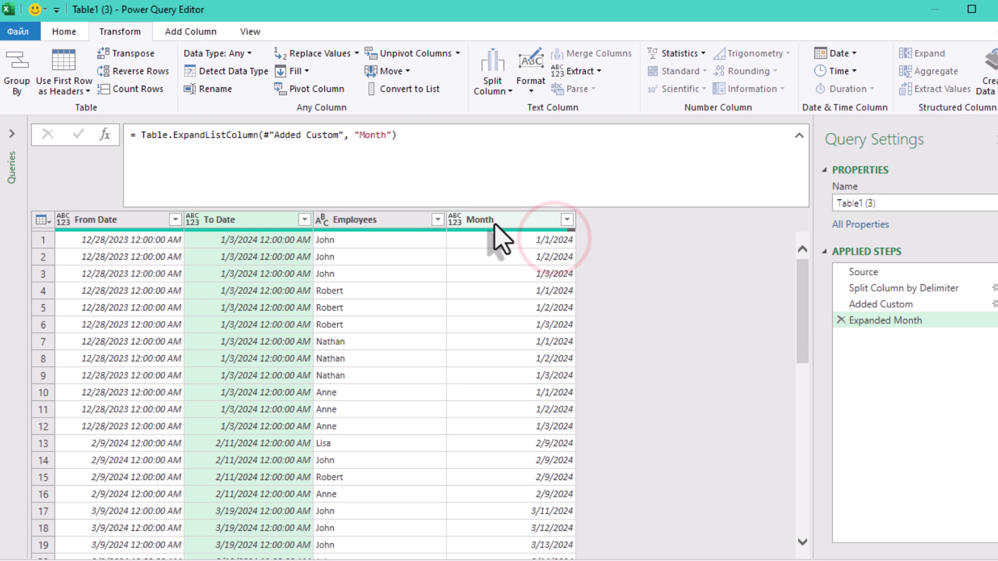
# - Convert each Month date to Start of Month through the column's Transform > Month menu
pyautogui.rightClick(495, 224)
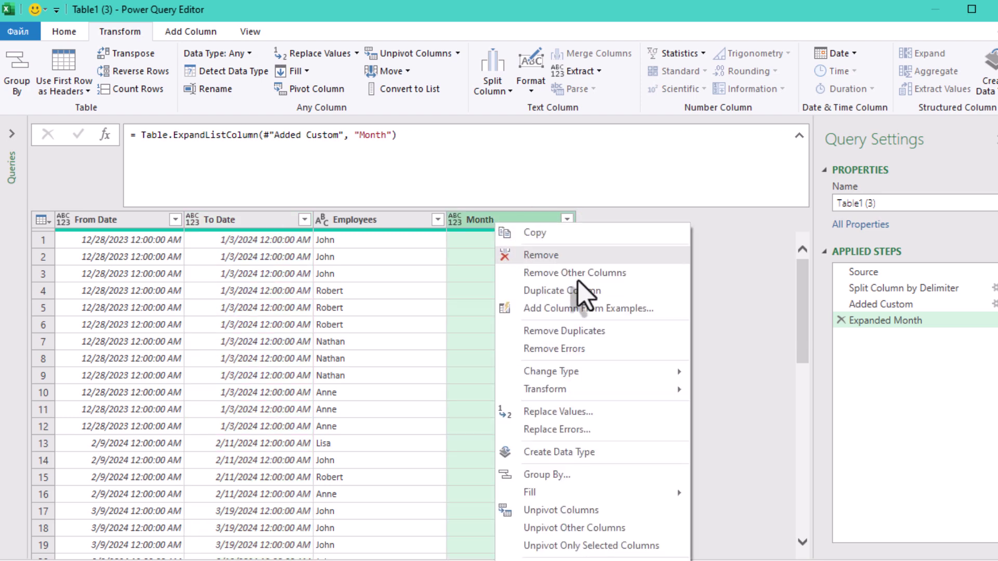
pyautogui.moveTo(641, 371)
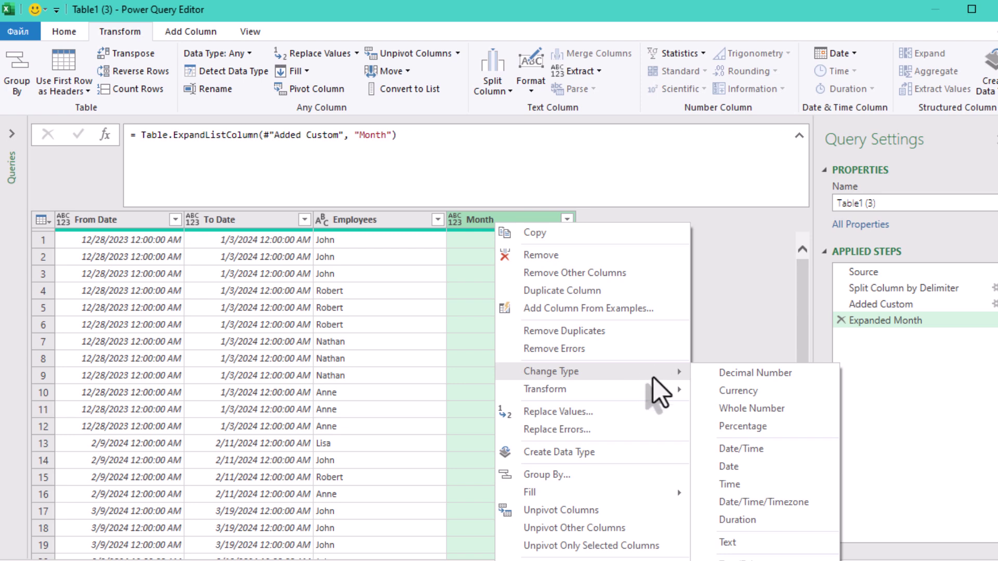
pyautogui.moveTo(656, 391)
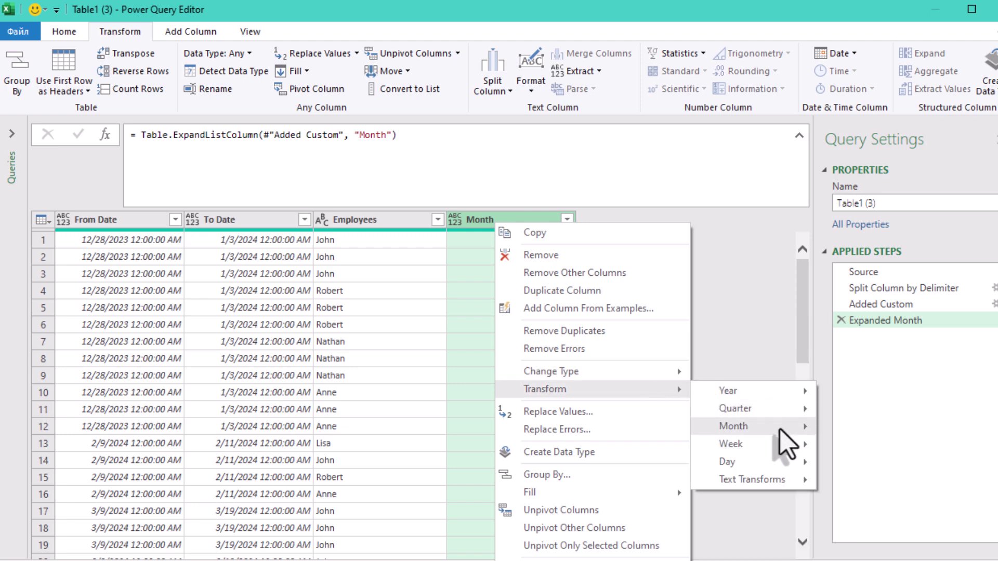
pyautogui.moveTo(787, 443)
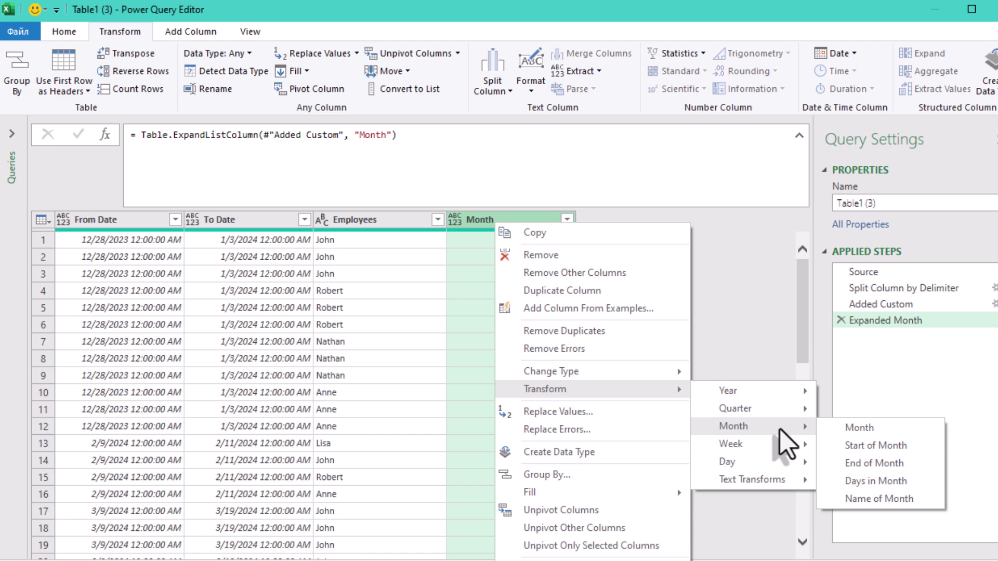
pyautogui.click(878, 446)
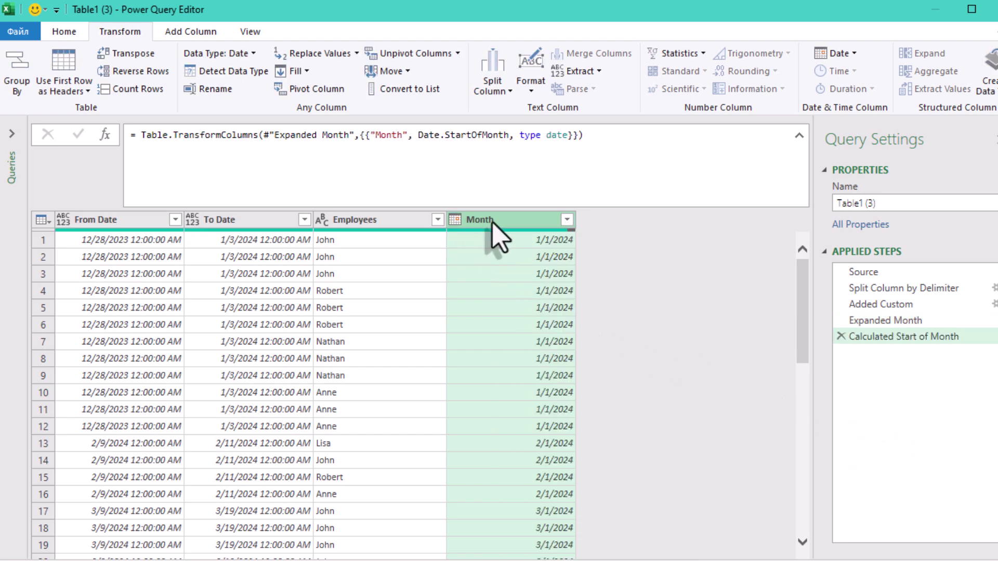
# - Delete the From Date column and select the Employees column
pyautogui.click(125, 219)
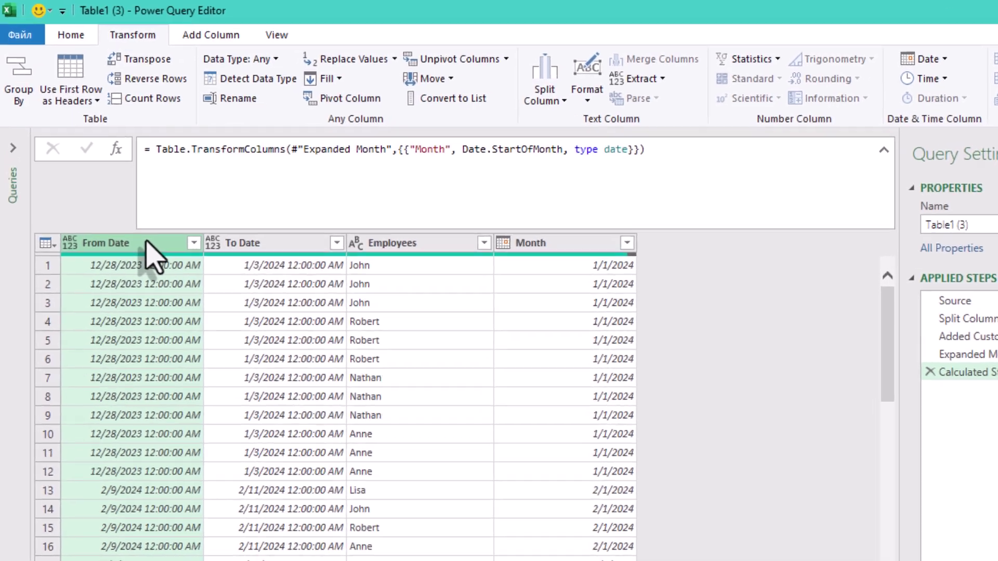
pyautogui.press('Delete')
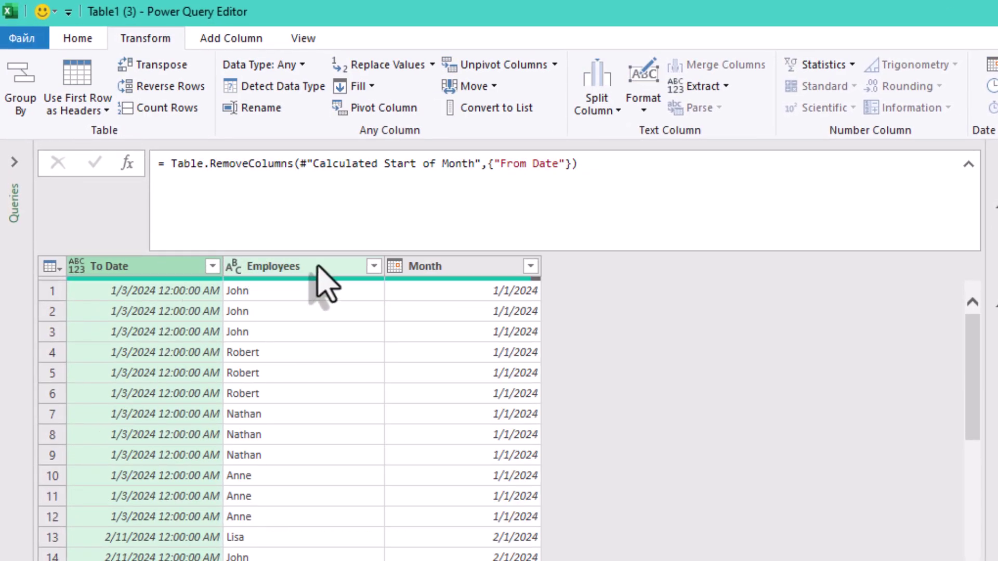
pyautogui.click(279, 266)
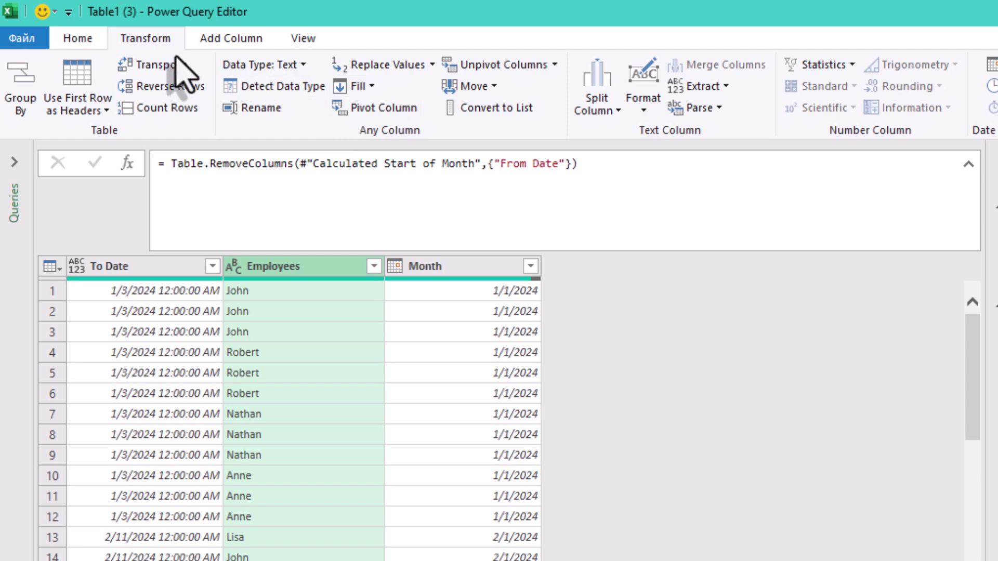
# - Pivot Employees using To Date as the values column, aggregated by Count
pyautogui.click(147, 38)
pyautogui.click(394, 112)
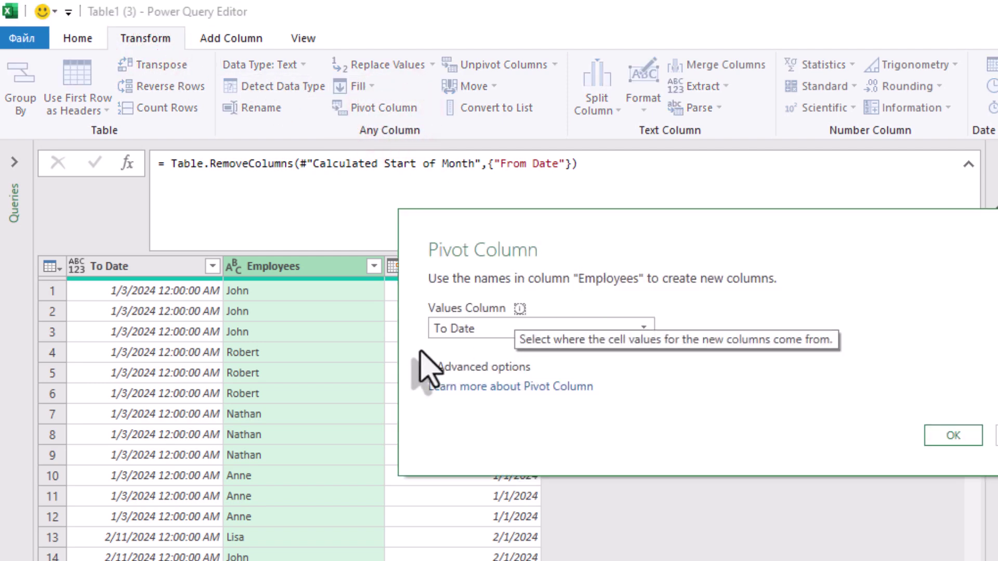
pyautogui.click(454, 330)
pyautogui.click(453, 330)
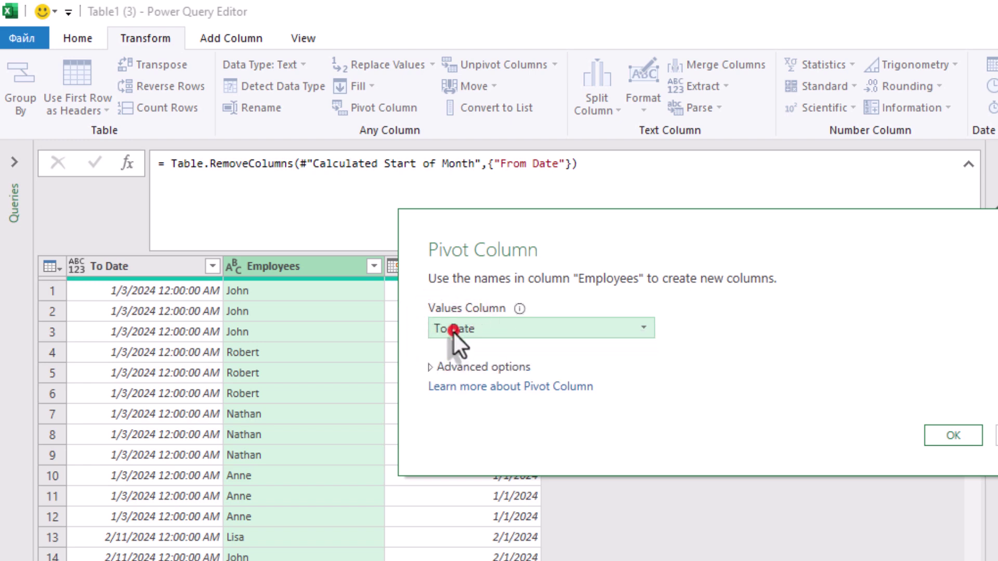
pyautogui.click(955, 433)
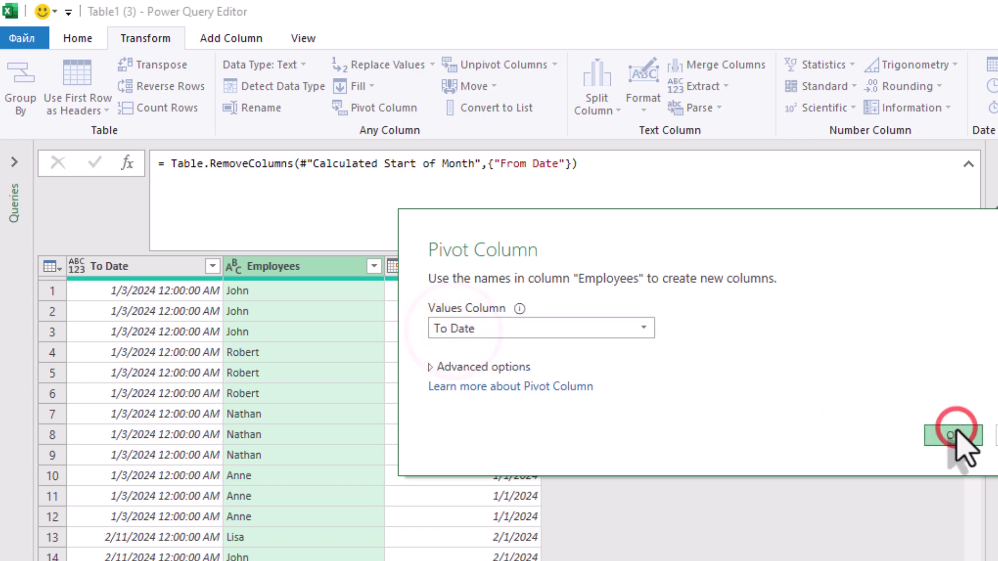
pyautogui.click(434, 367)
pyautogui.click(944, 475)
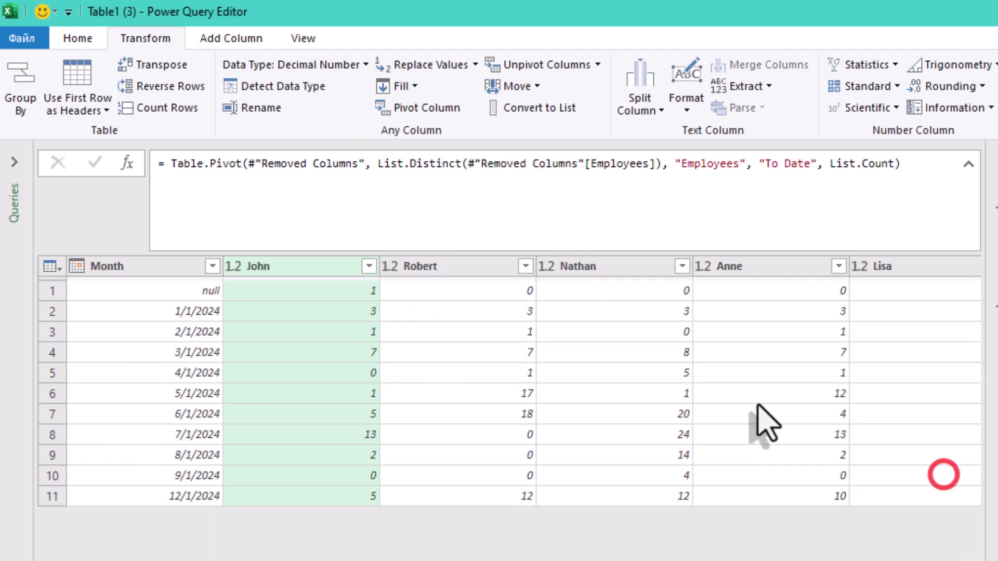
# - Wrap List.Distinct in List.Sort in the pivot formula so employee columns are alphabetical
pyautogui.click(378, 163)
pyautogui.write('List.')
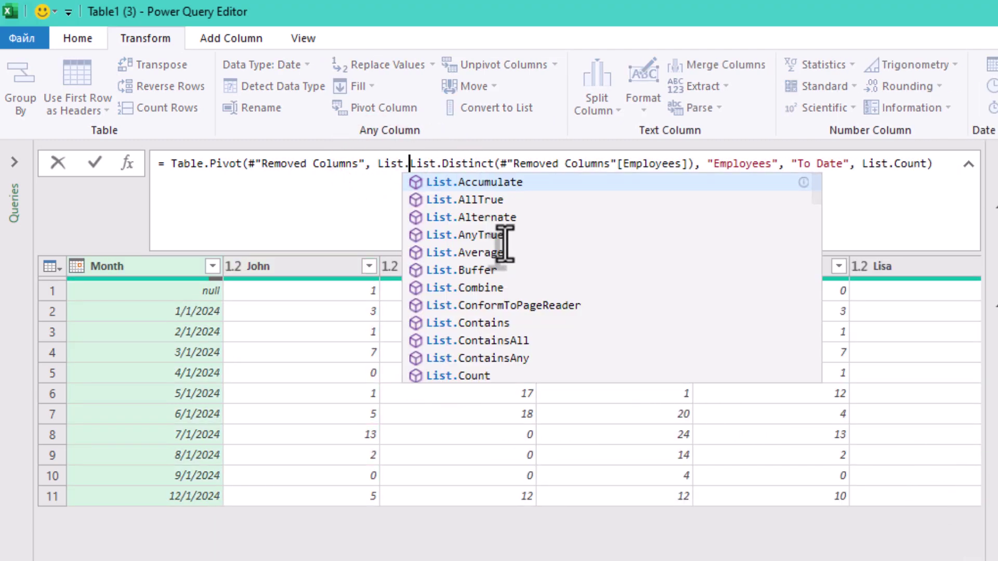
pyautogui.write('Sort(')
pyautogui.press('Right')
pyautogui.press('Right')
pyautogui.press('Right')
pyautogui.press('Right')
pyautogui.press('Right')
pyautogui.press('Right')
pyautogui.press('Right')
pyautogui.press('Right')
pyautogui.press('Right')
pyautogui.press('Right')
pyautogui.press('Right')
pyautogui.press('Right')
pyautogui.press('Right')
pyautogui.press('Right')
pyautogui.press('Right')
pyautogui.press('Right')
pyautogui.press('Right')
pyautogui.press('Right')
pyautogui.press('Right')
pyautogui.press('Right')
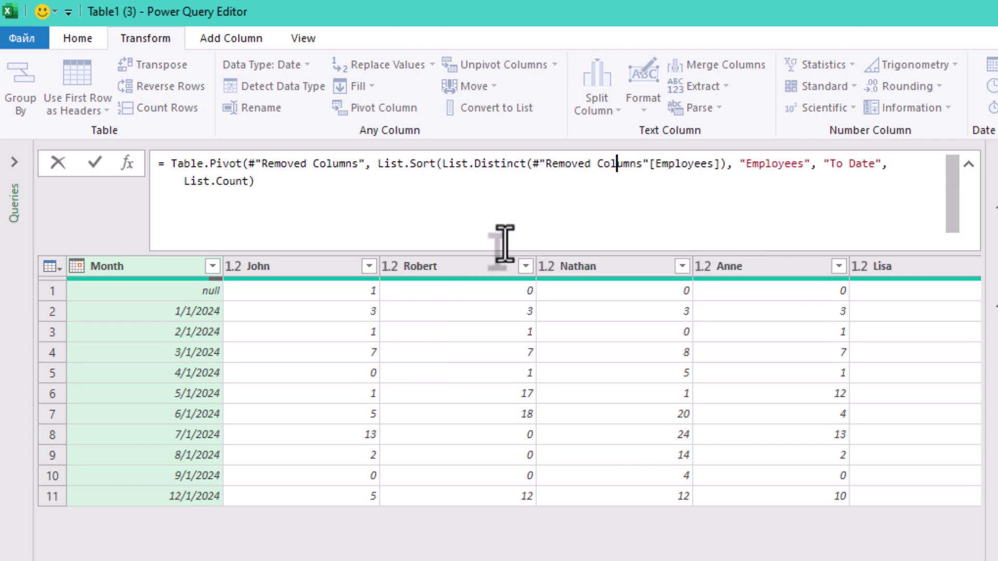
pyautogui.write(')')
pyautogui.click(499, 552)
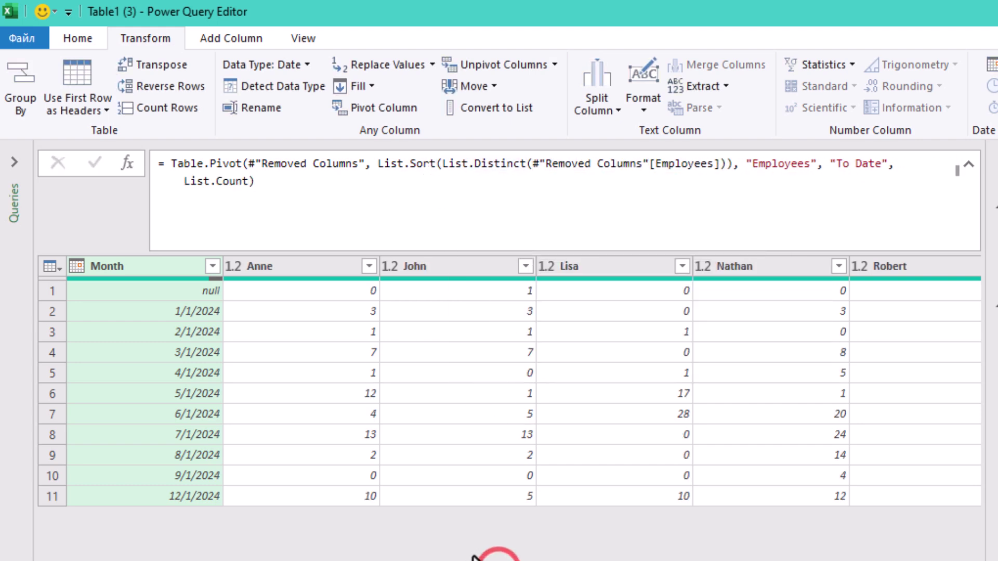
pyautogui.click(111, 268)
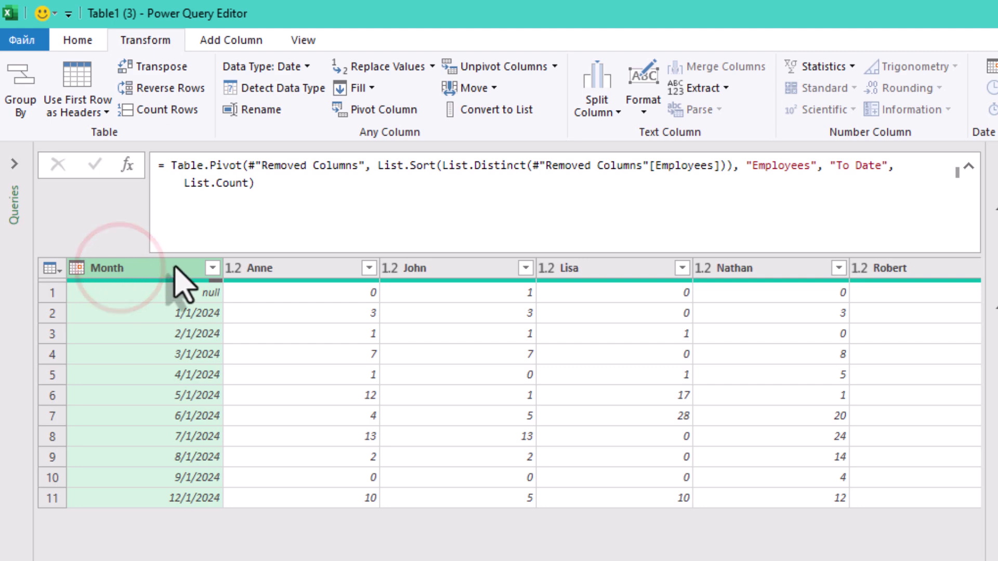
# - Remove empty rows from the Month column and convert its dates to Name of Month (January–December)
pyautogui.click(212, 268)
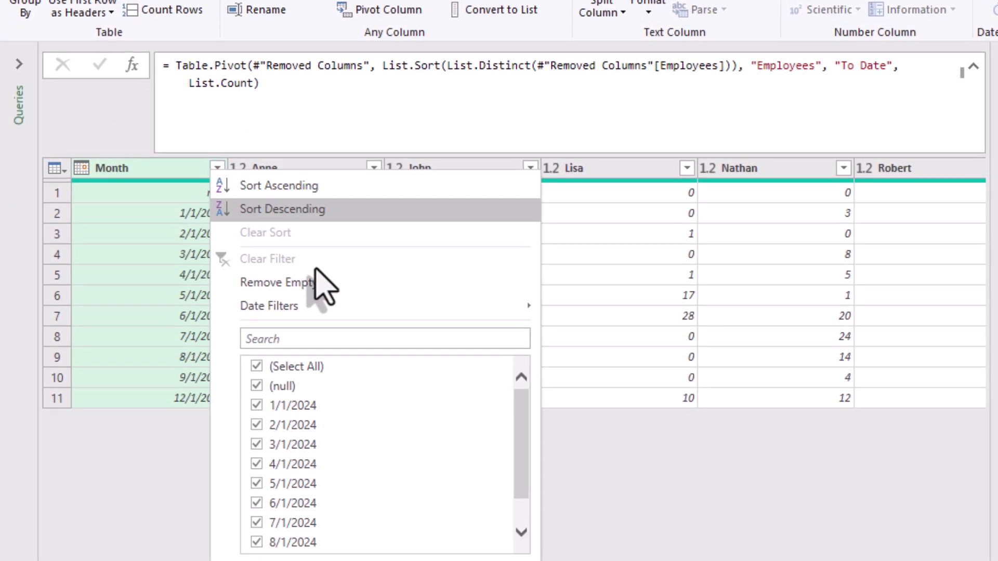
pyautogui.click(319, 382)
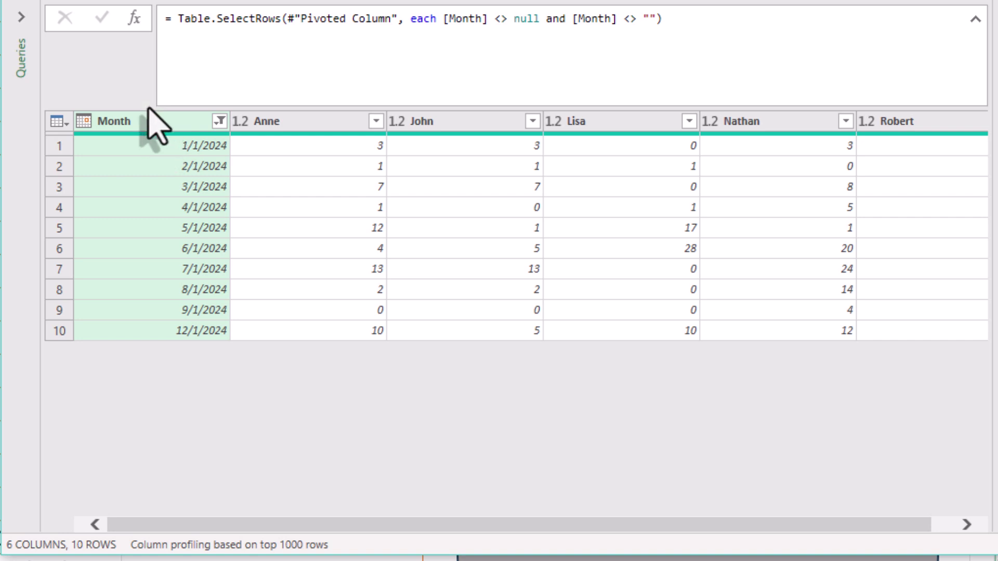
pyautogui.rightClick(156, 120)
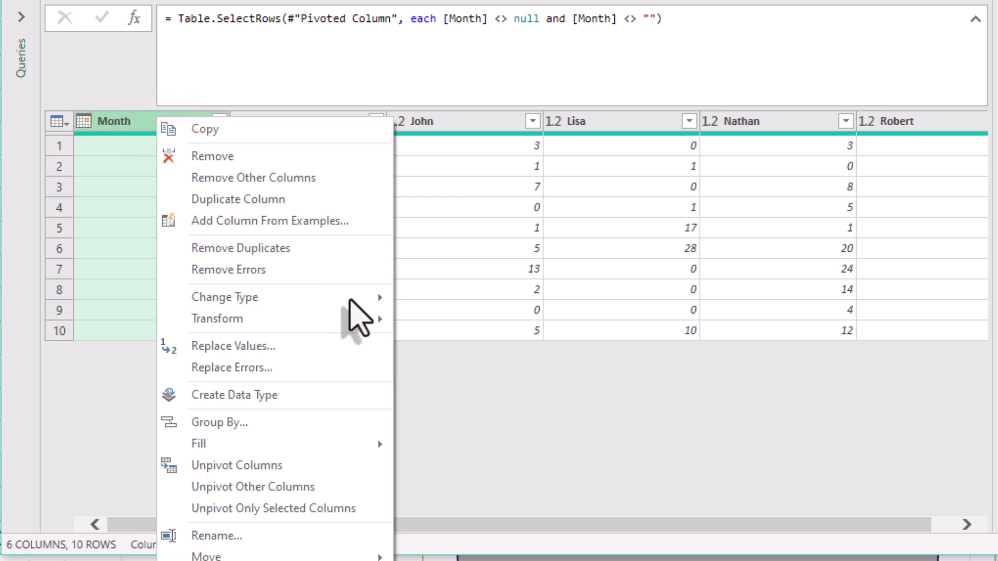
pyautogui.moveTo(356, 326)
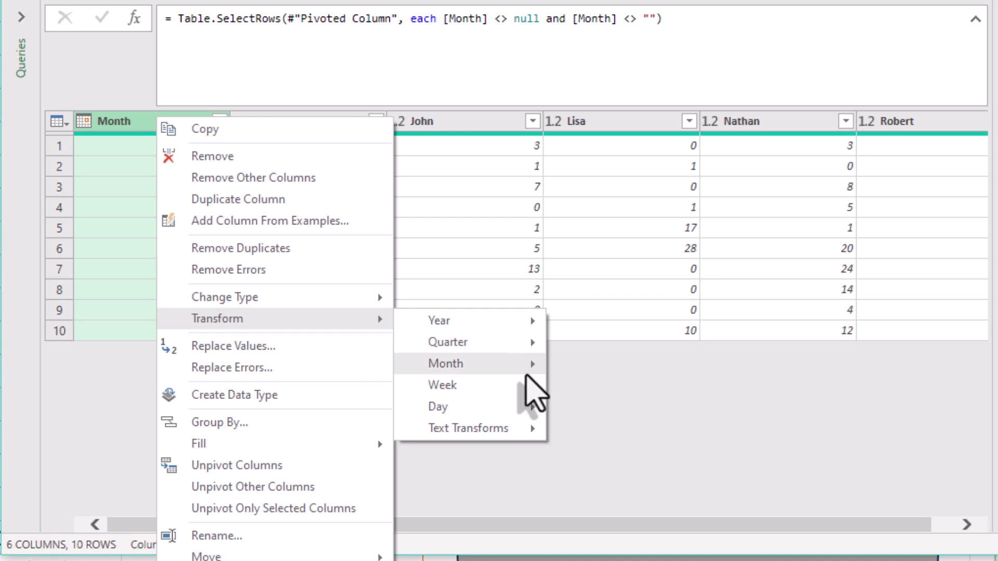
pyautogui.moveTo(526, 370)
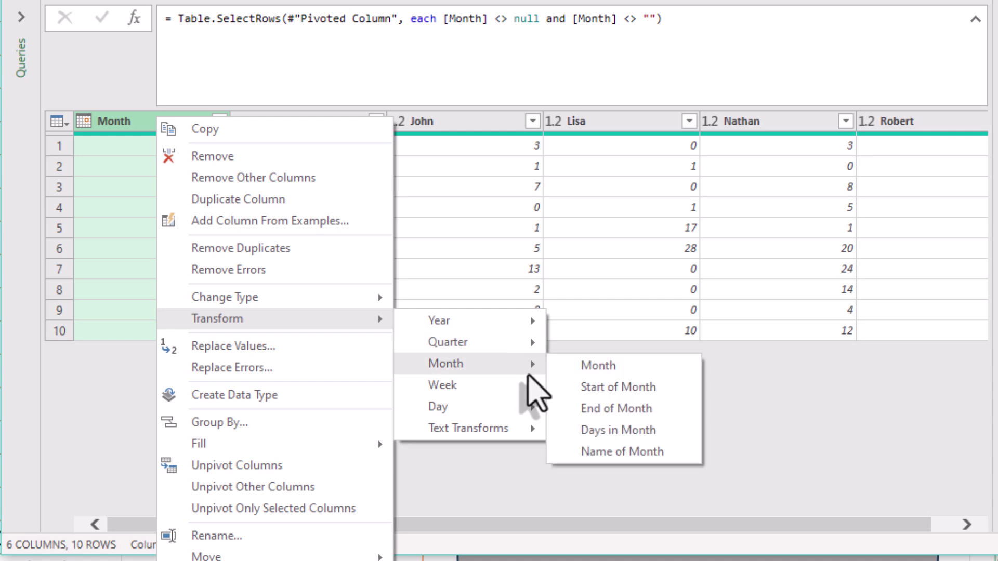
pyautogui.click(645, 452)
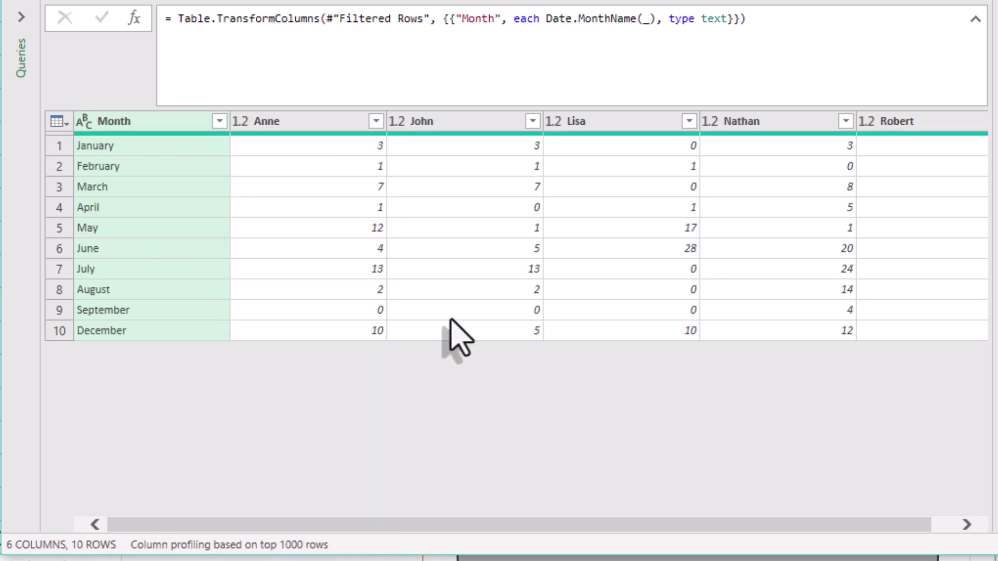
pyautogui.moveTo(377, 521); pyautogui.dragTo(505, 541)
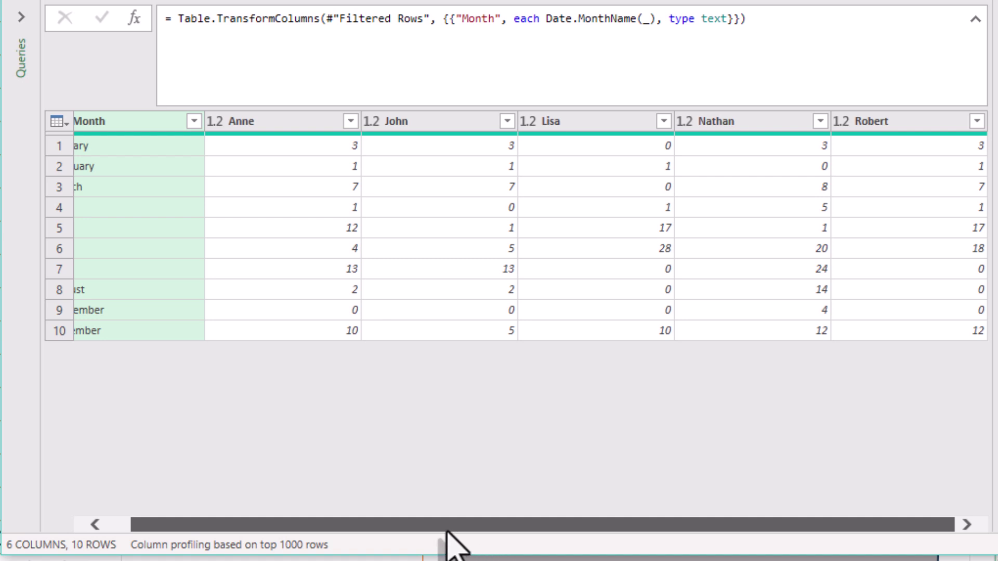
pyautogui.moveTo(422, 529); pyautogui.dragTo(332, 512)
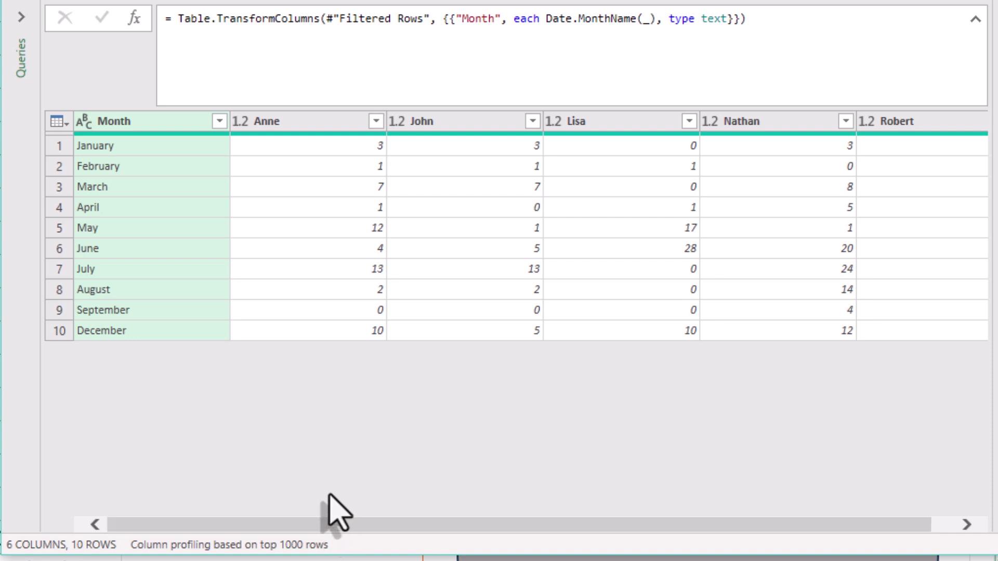